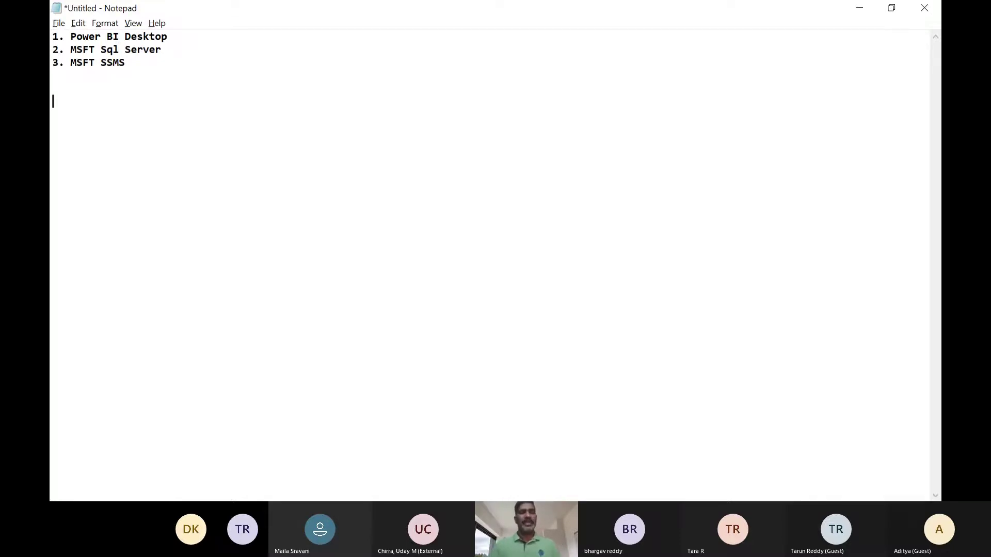
Step: Switch to Chrome and open the AdventureWorks sample link from the installation notes' "Restore sample data" section in a new tab
key("alt+Tab")
key("alt+Tab")
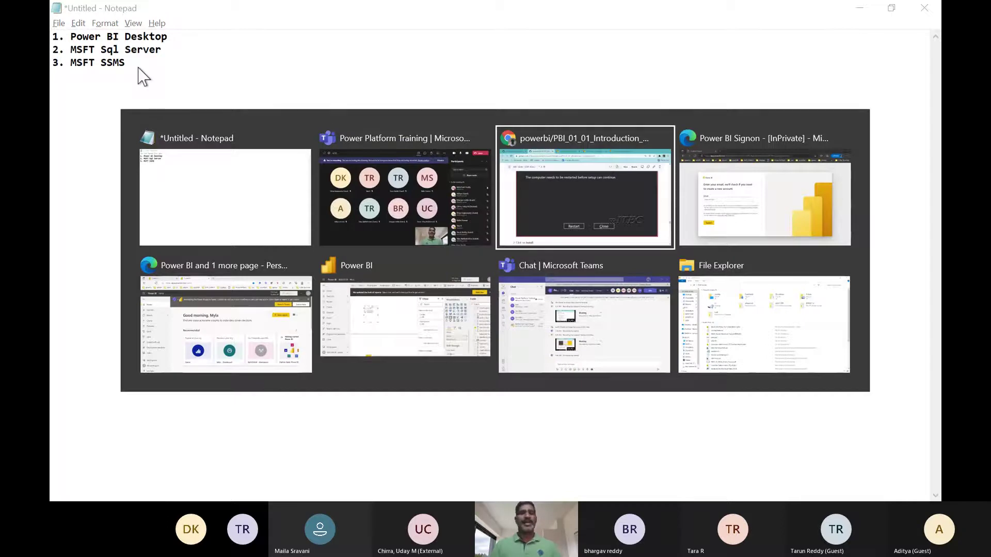
scroll(301, 249, "down", 7)
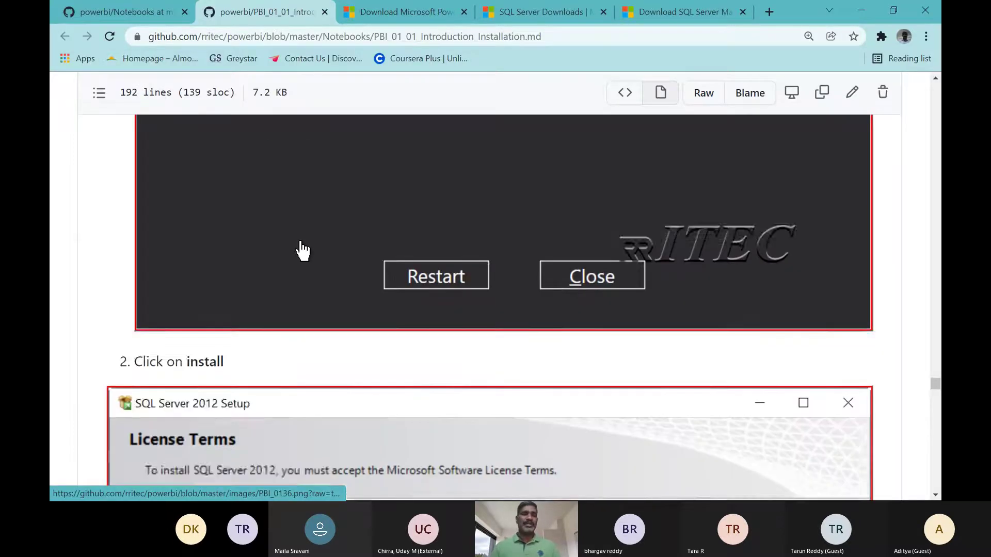
scroll(301, 249, "down", 10)
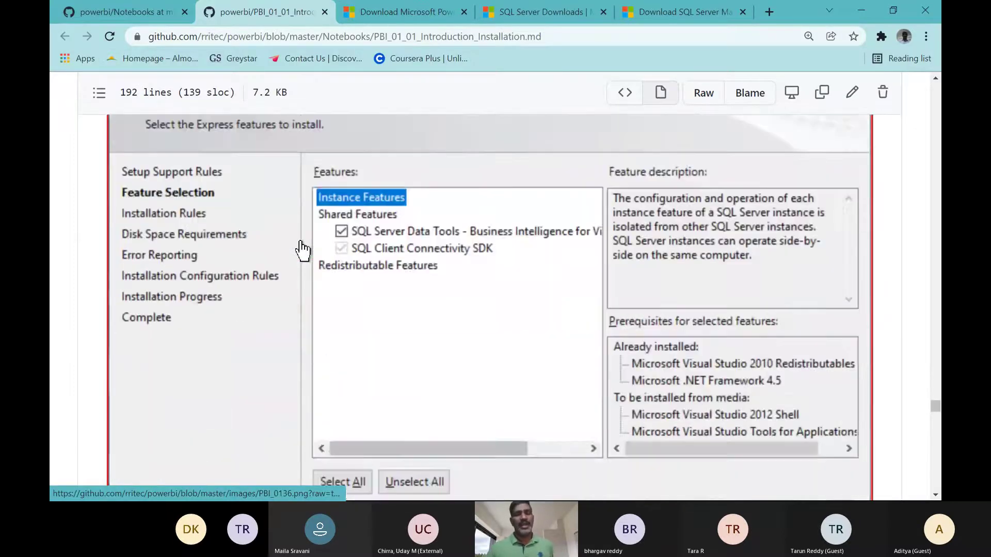
scroll(301, 250, "down", 8)
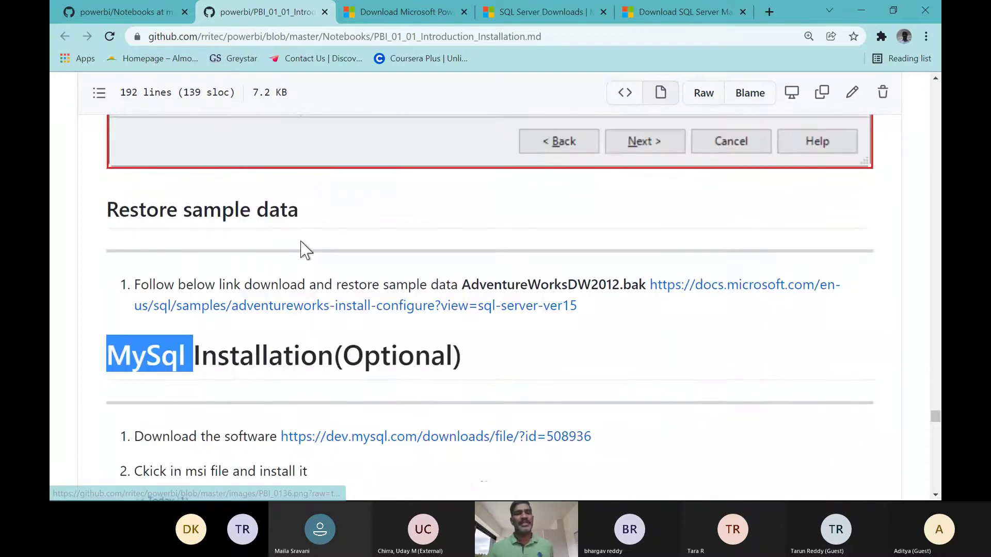
left_click_drag(107, 144, 307, 154)
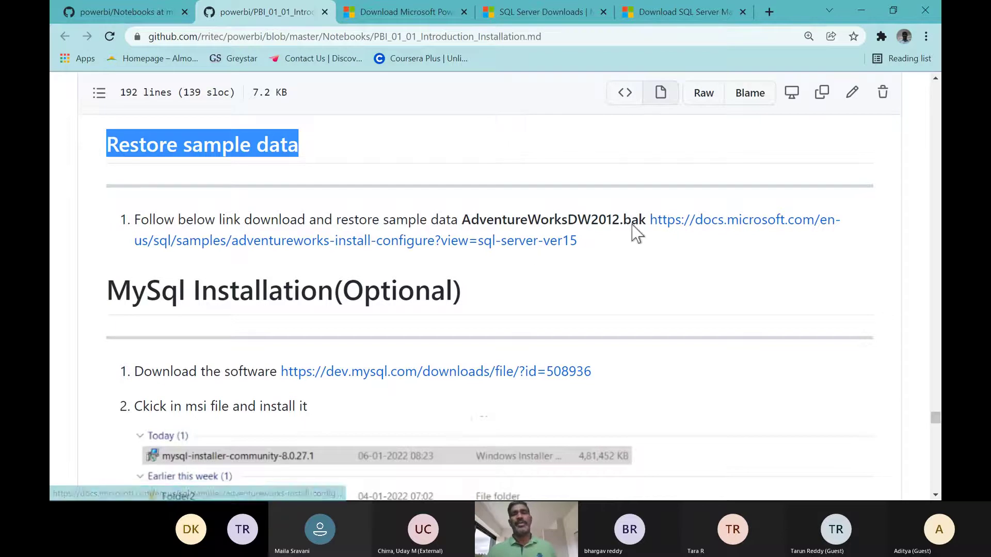
right_click(698, 226)
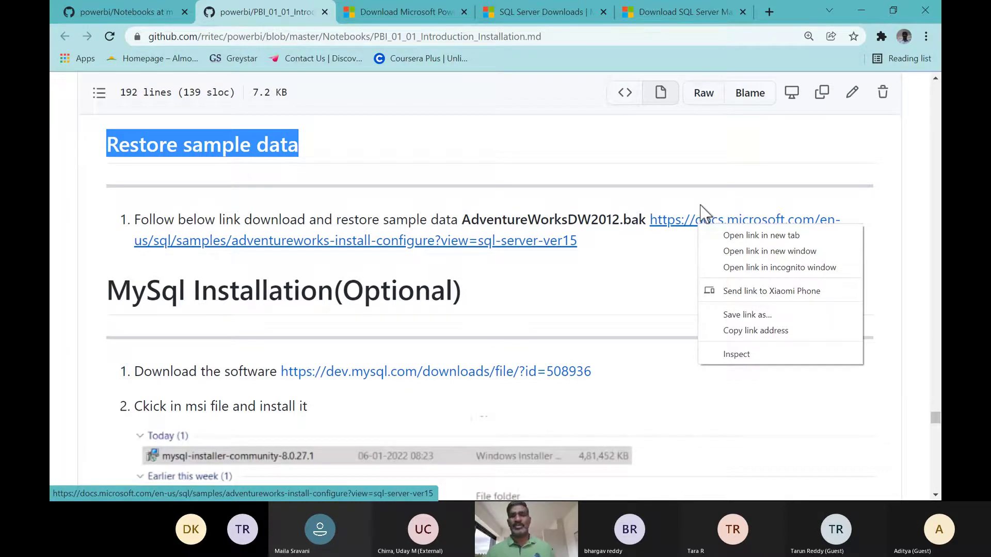
left_click(728, 236)
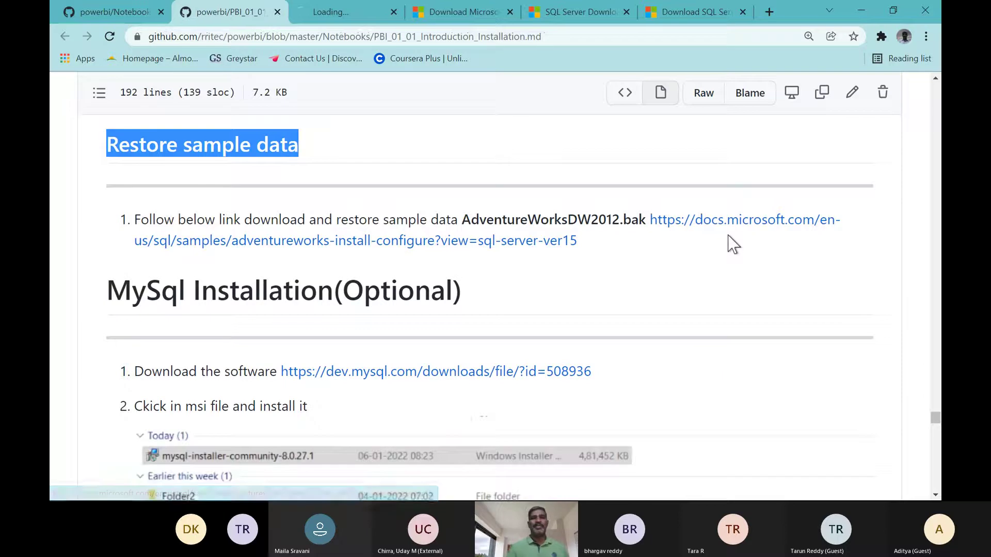
left_click(347, 14)
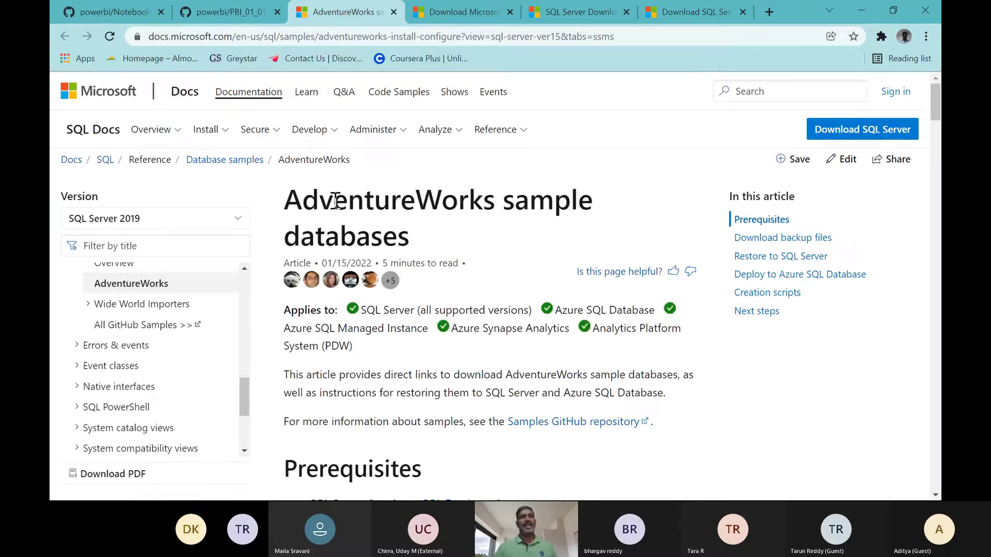
Step: Examine the AdventureWorks article's descriptions and download table for the OLTP, Data Warehouse and Lightweight backup files
double_click(335, 201)
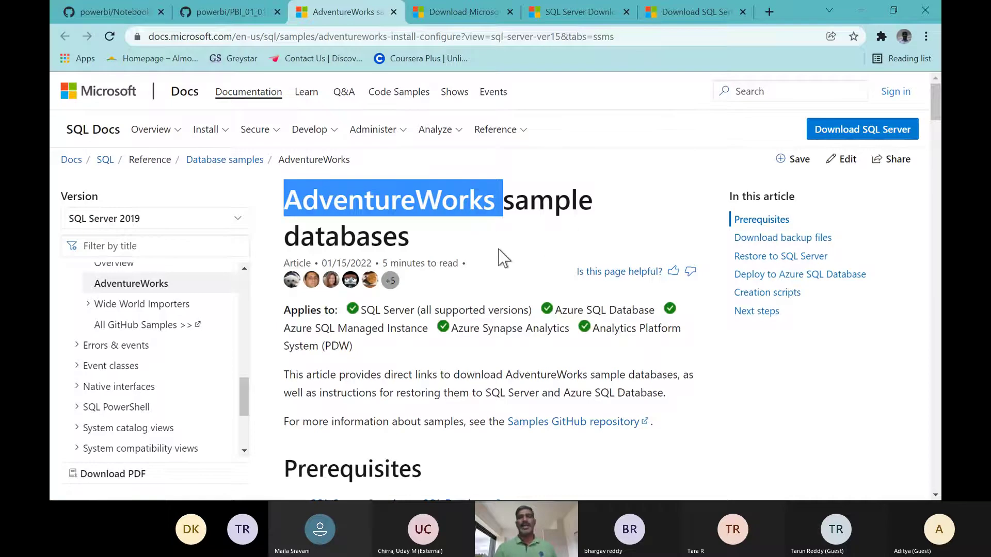
scroll(524, 416, "down", 3)
scroll(524, 416, "down", 3)
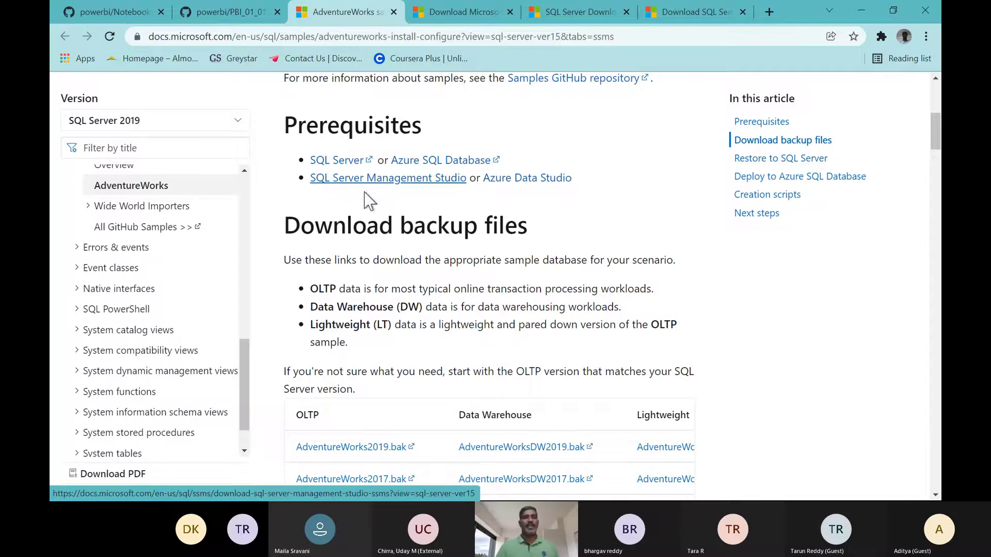
scroll(467, 304, "down", 3)
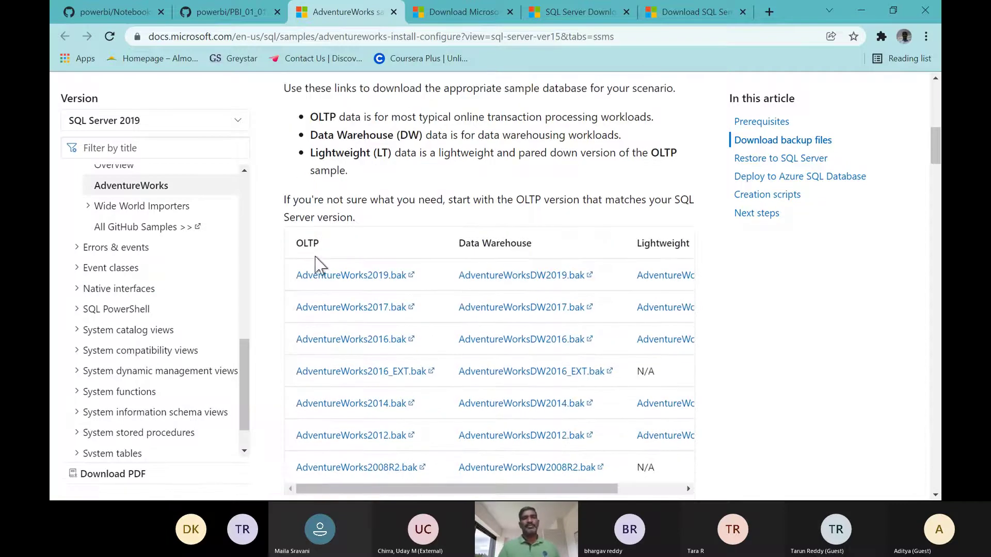
double_click(309, 243)
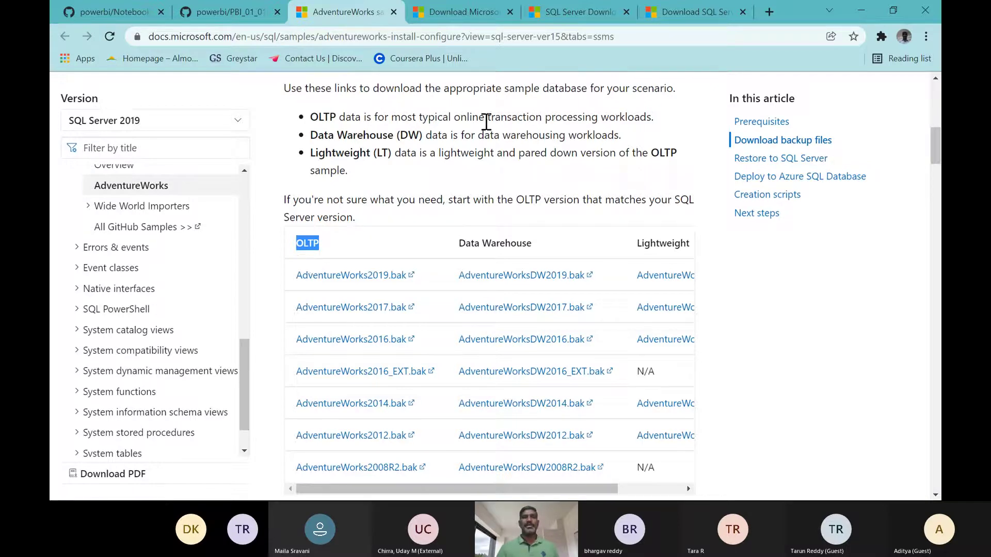
double_click(504, 116)
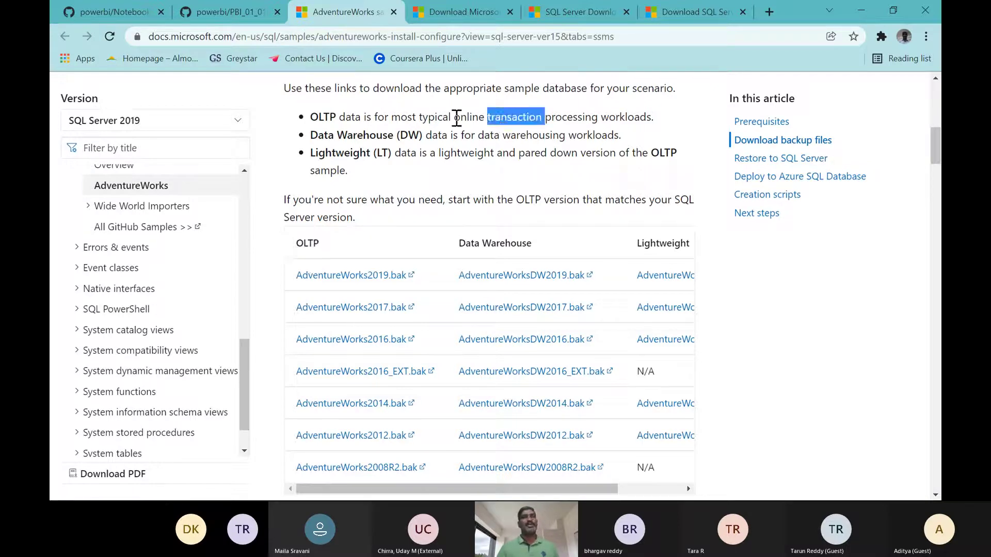
left_click_drag(457, 117, 586, 122)
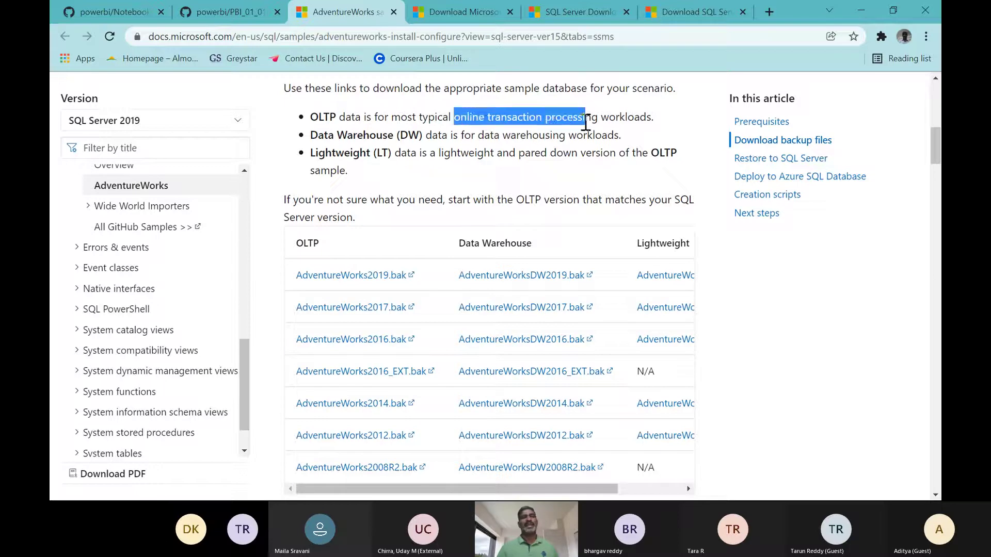
double_click(469, 243)
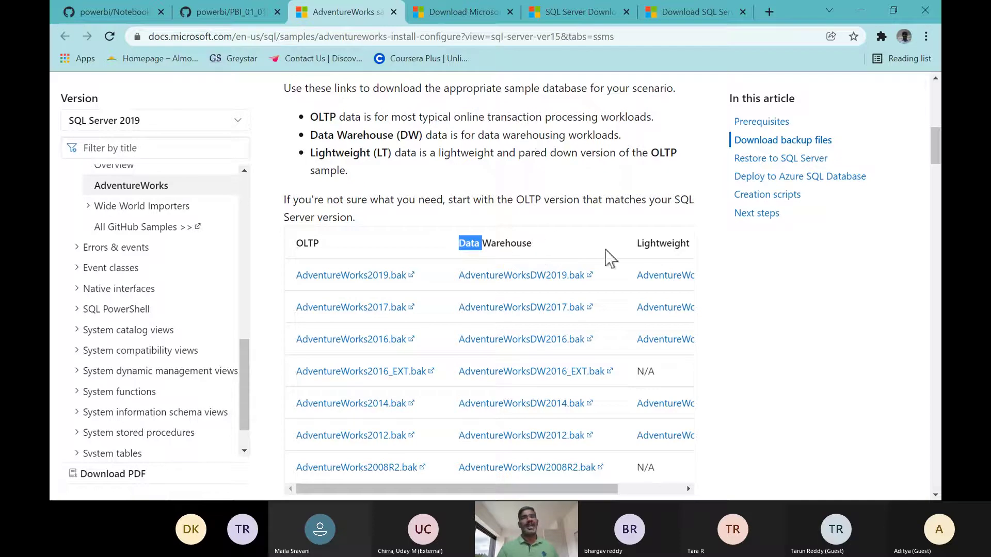
double_click(662, 243)
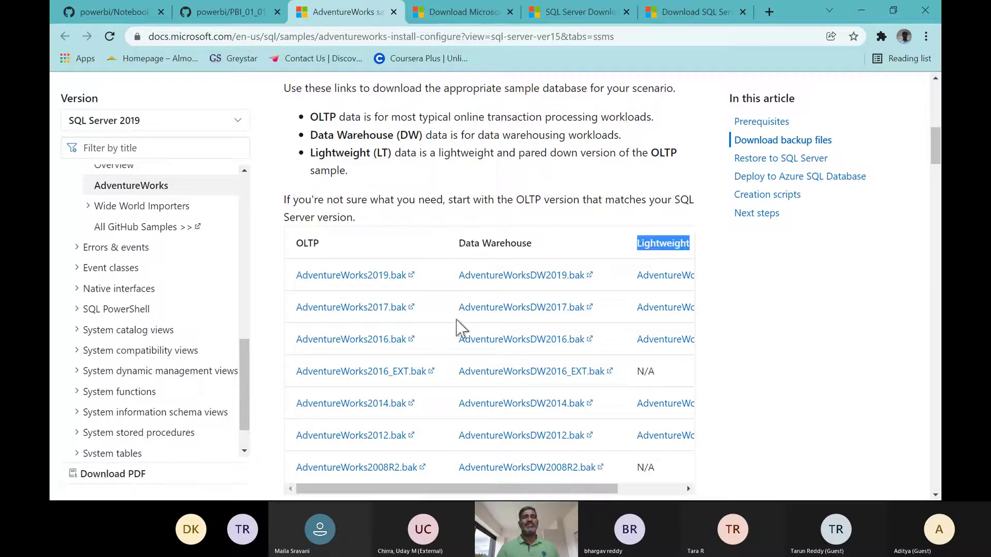
scroll(598, 304, "right", 2)
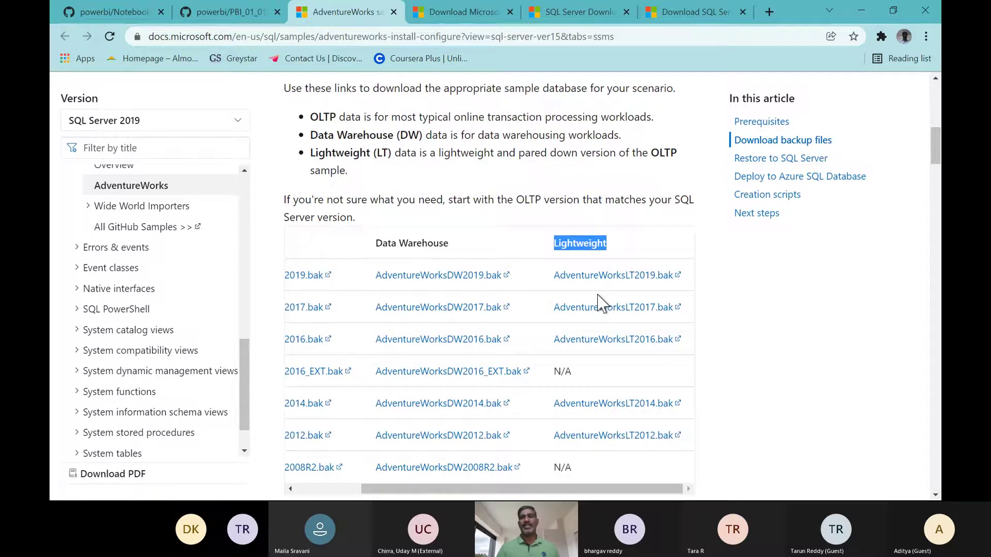
scroll(542, 271, "left", 2)
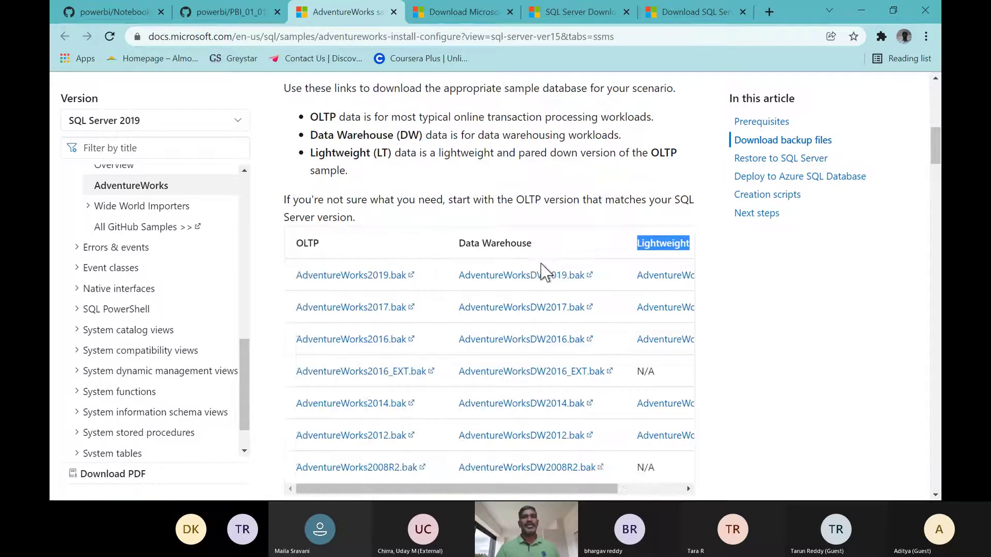
double_click(463, 153)
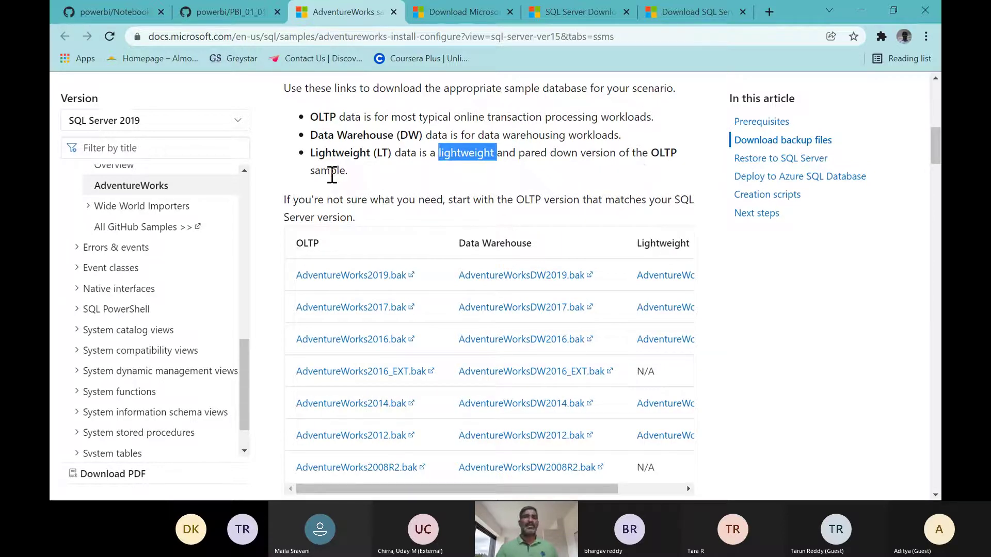
double_click(310, 243)
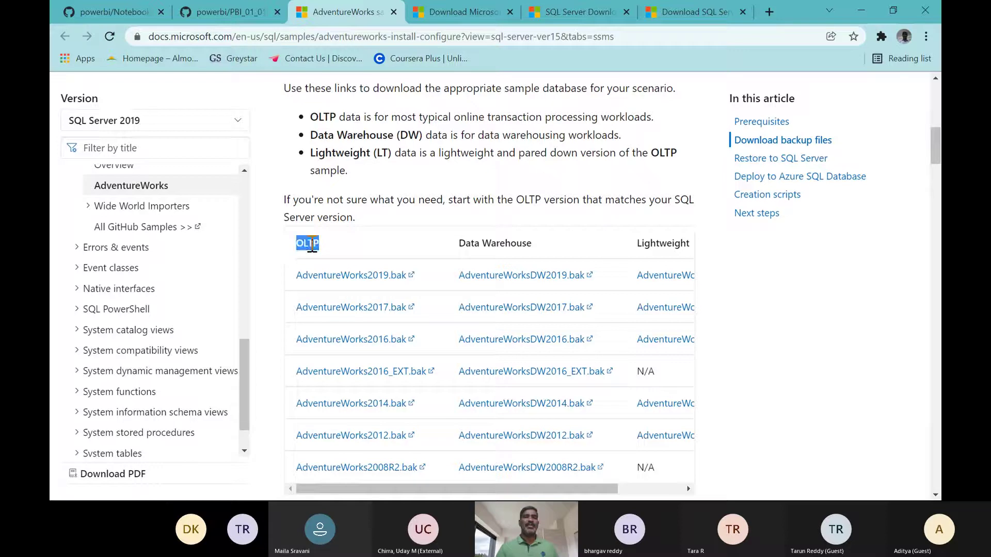
double_click(665, 244)
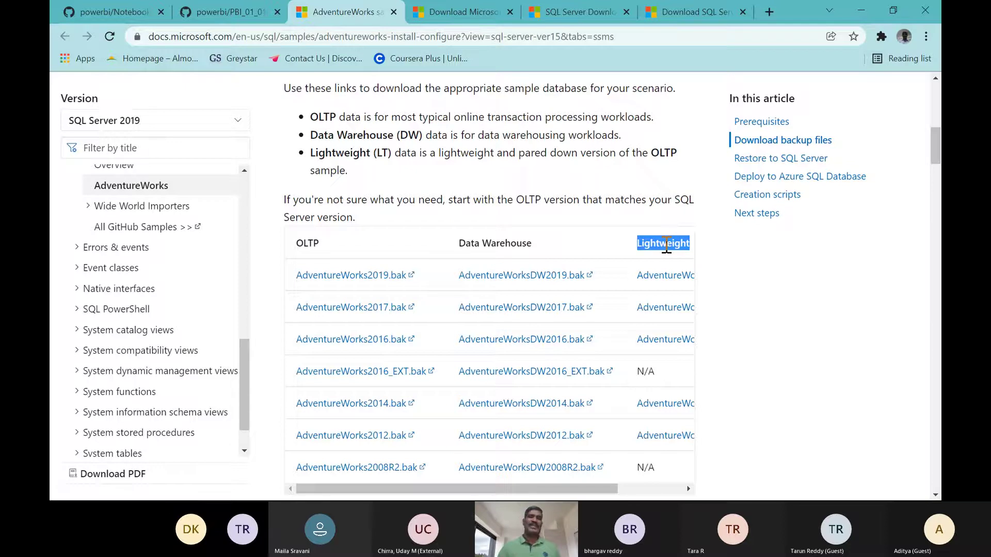
scroll(627, 276, "down", 2)
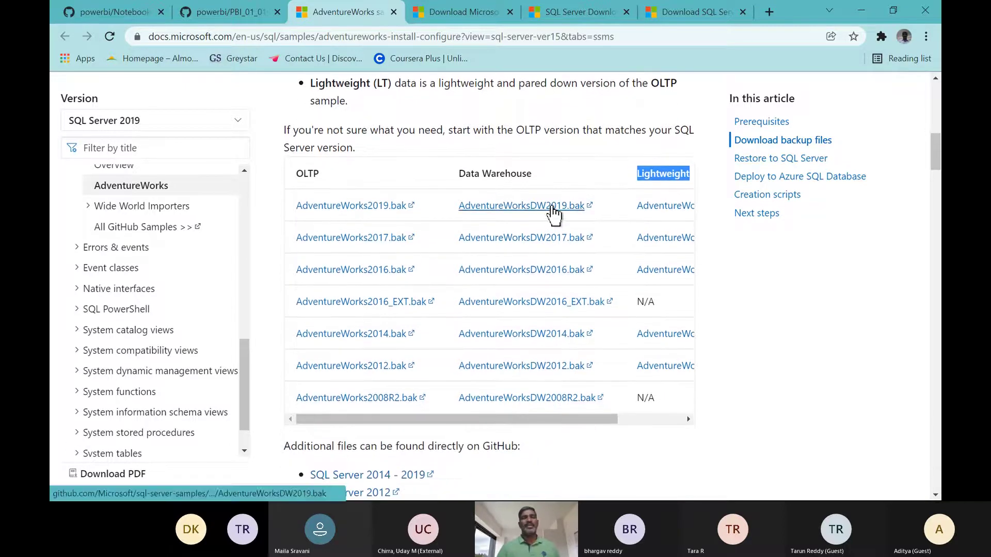
double_click(469, 173)
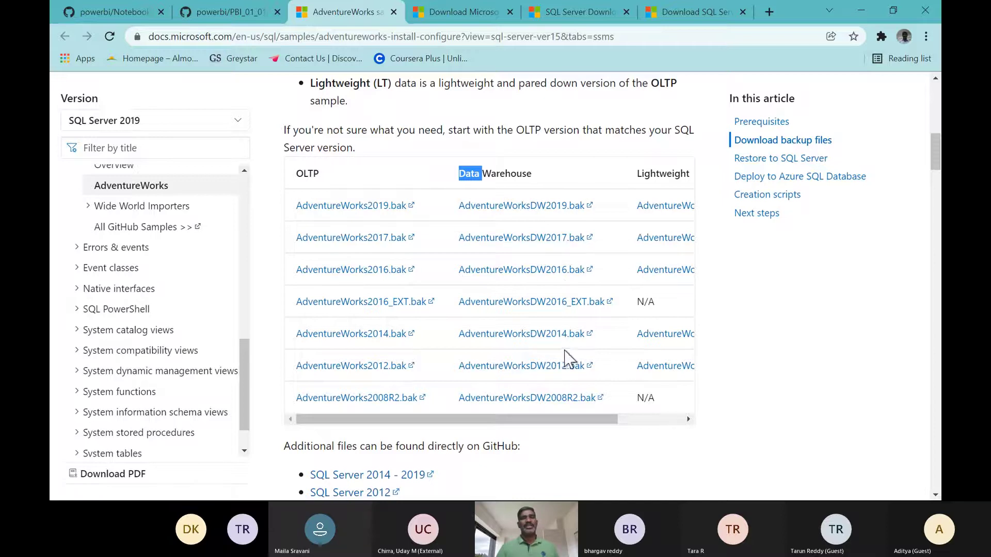
Step: Download the Data Warehouse backup AdventureWorksDW2012.bak and show the downloaded file in its folder
scroll(567, 359, "down", 1)
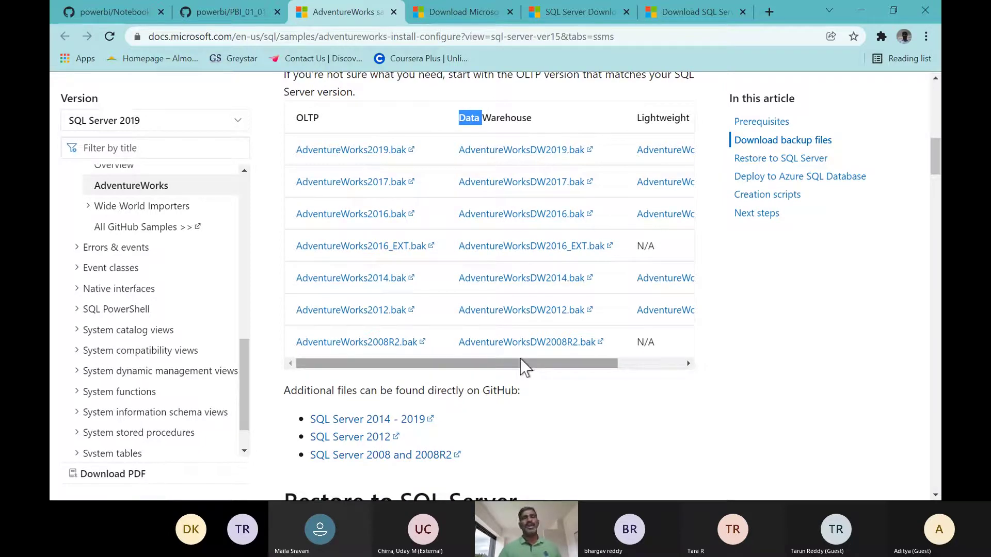
left_click(554, 311)
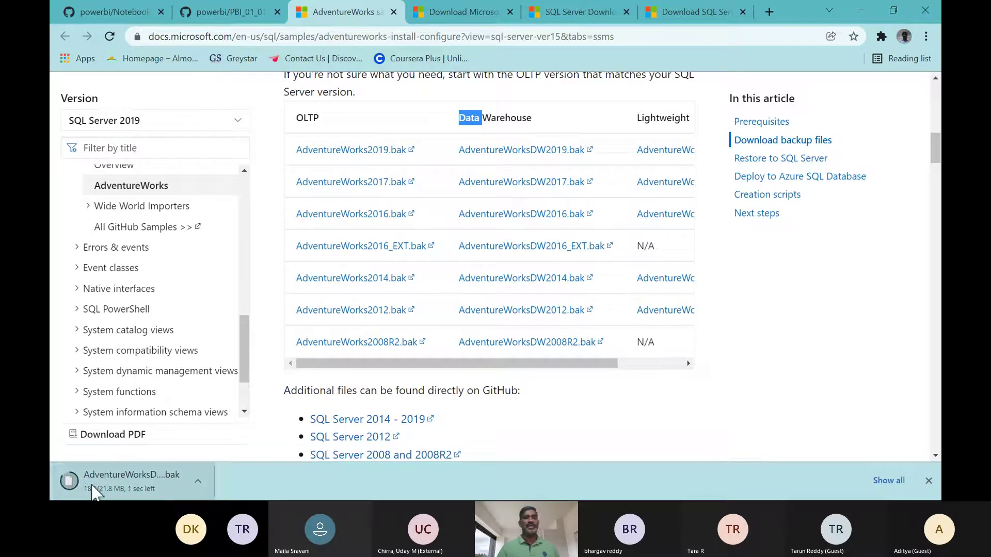
left_click(199, 482)
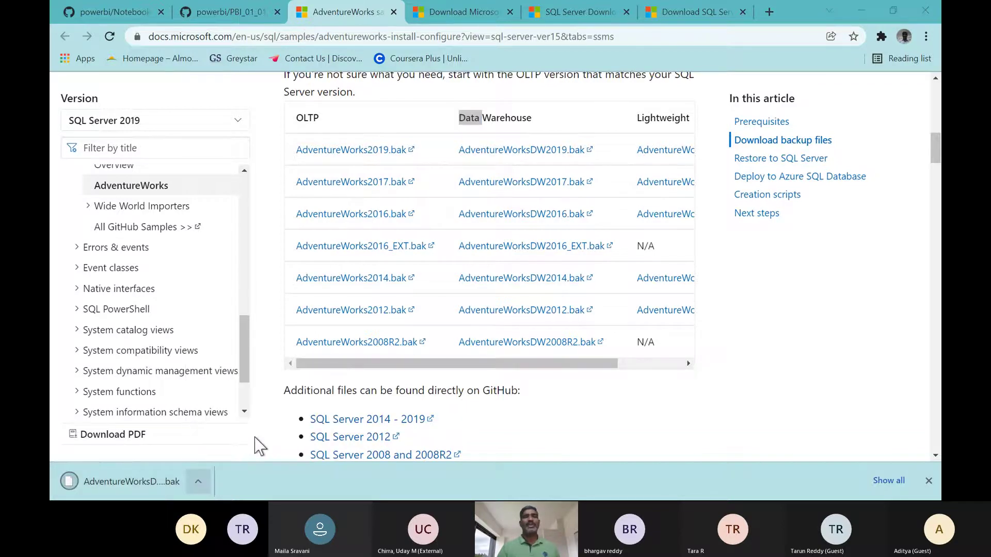
left_click(255, 439)
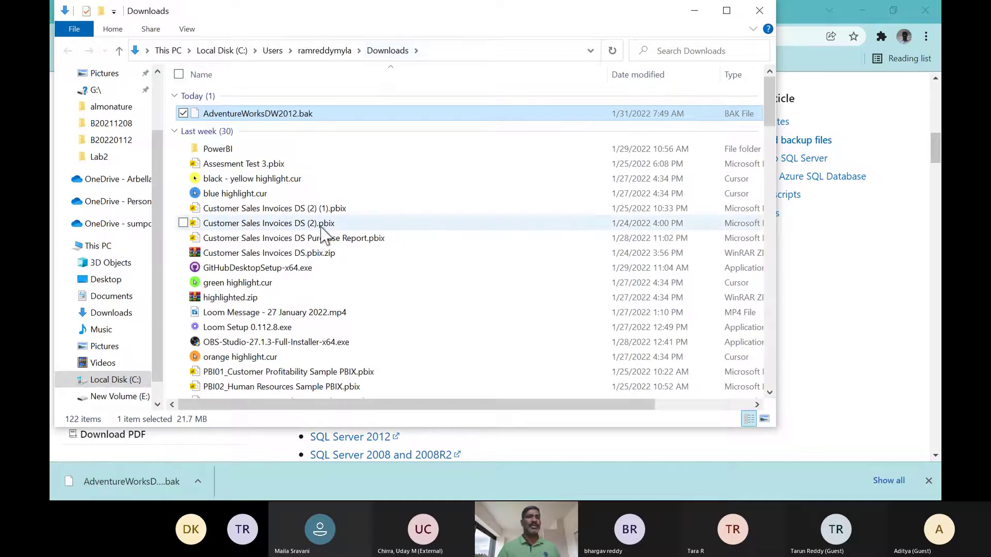
Step: Cut AdventureWorksDW2012.bak from the Downloads folder
double_click(255, 115)
right_click(254, 115)
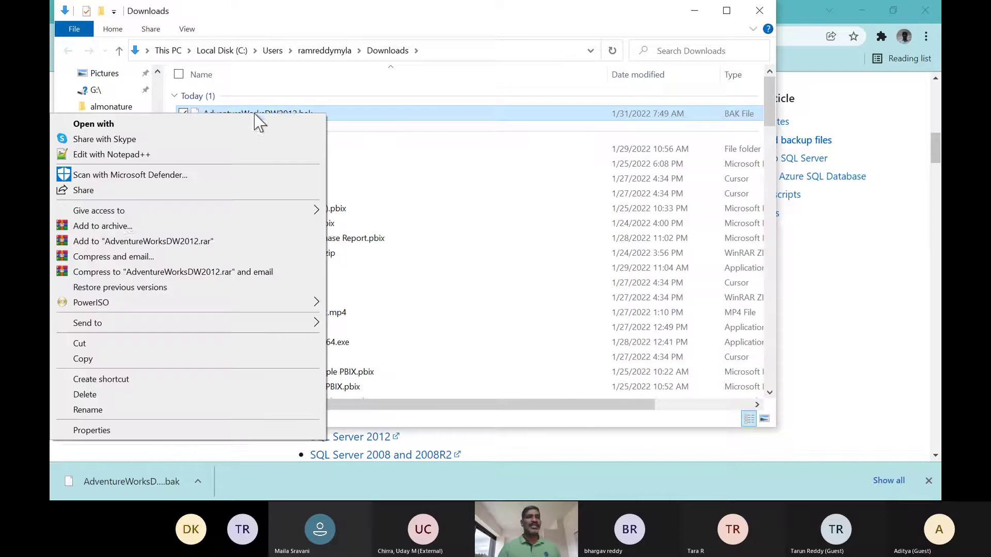
left_click(82, 344)
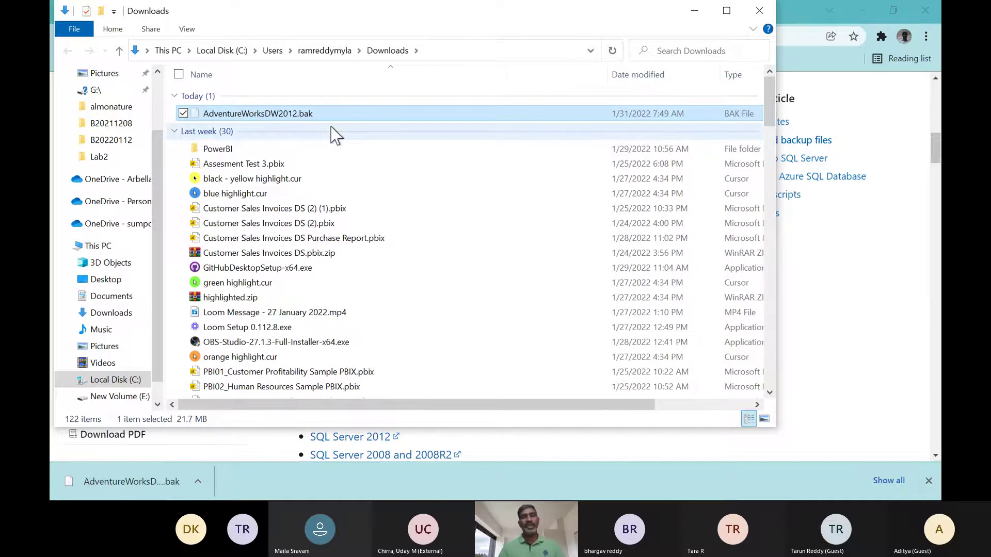
Step: Return to the AdventureWorks article in Chrome and look up the SQL Server backup location in the "Restore to SQL Server" instructions
key("alt+Tab")
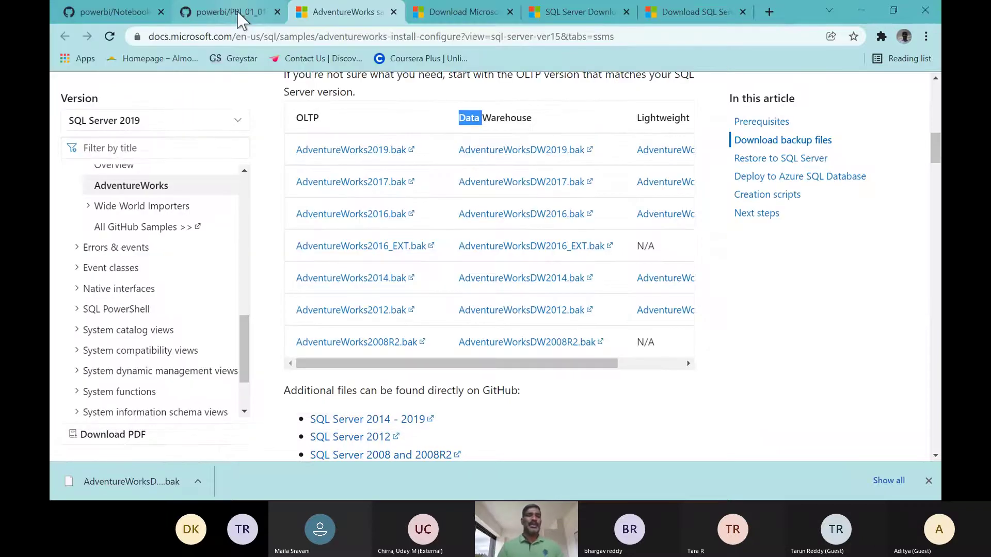
left_click(237, 12)
scroll(389, 318, "down", 1)
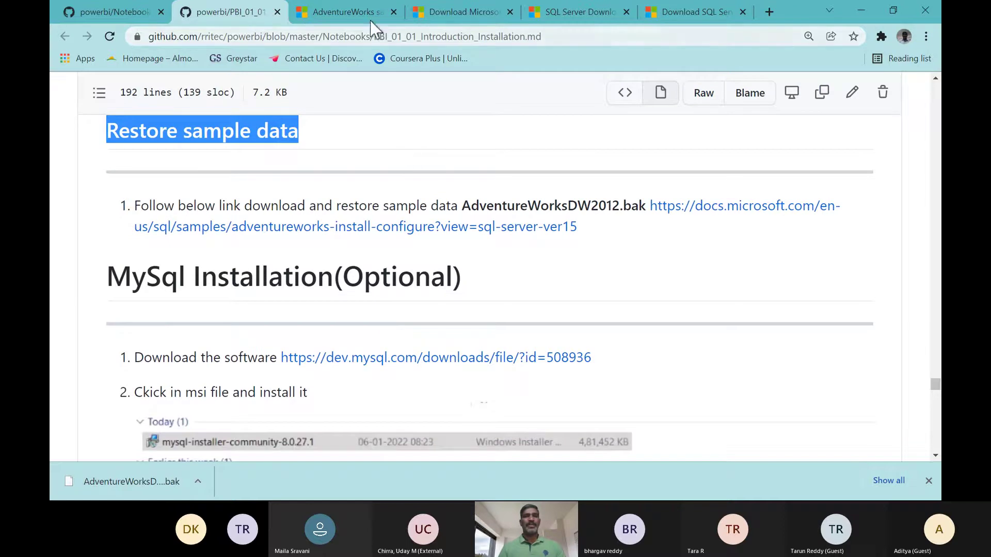
left_click(352, 13)
scroll(553, 289, "down", 7)
scroll(555, 291, "down", 4)
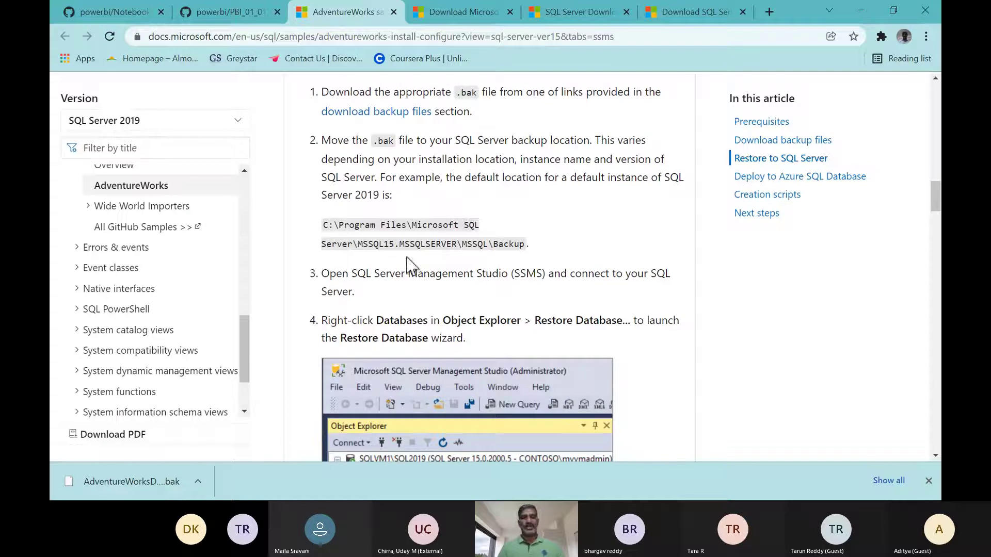
Step: Open a new File Explorer window and browse to the Program Files folder on Local Disk (C:)
key("super+e")
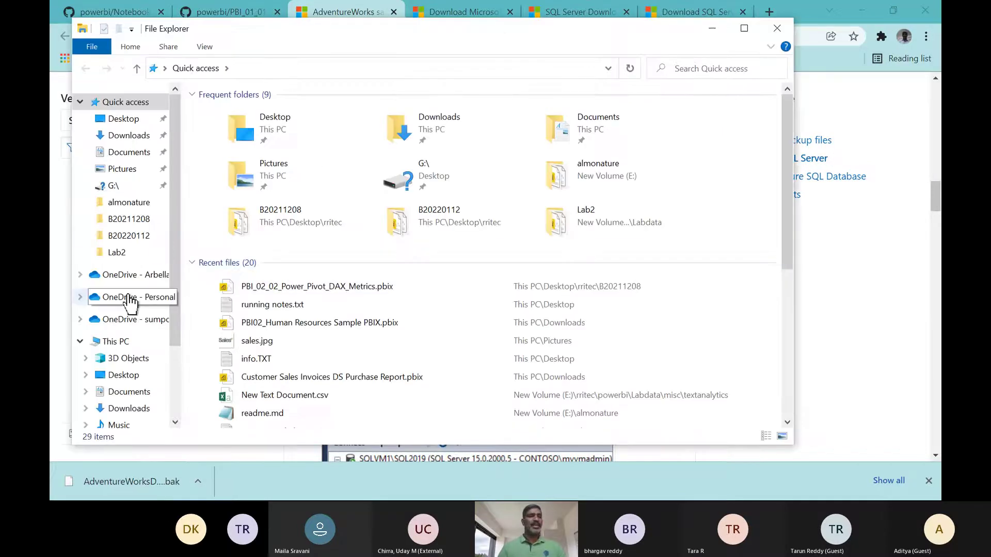
left_click(117, 343)
double_click(282, 270)
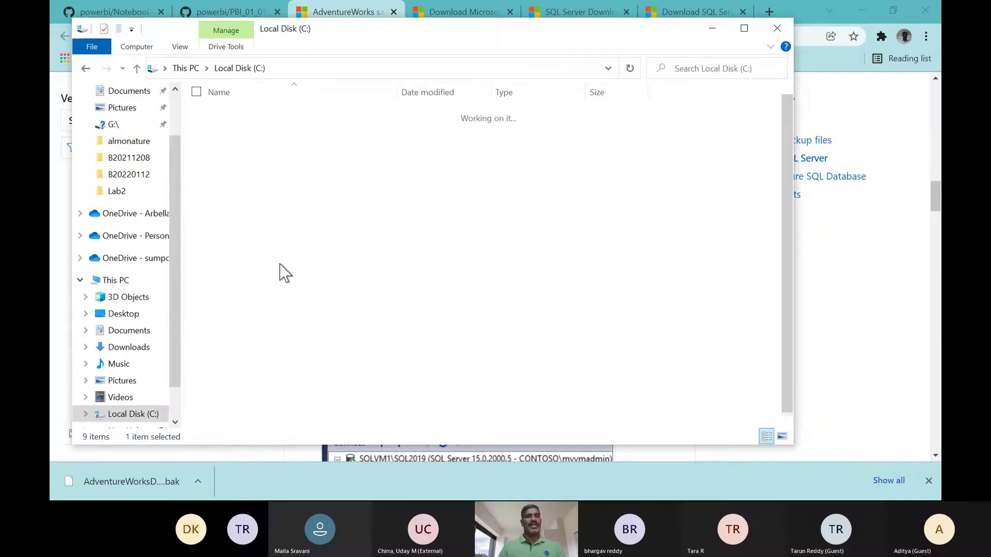
double_click(276, 249)
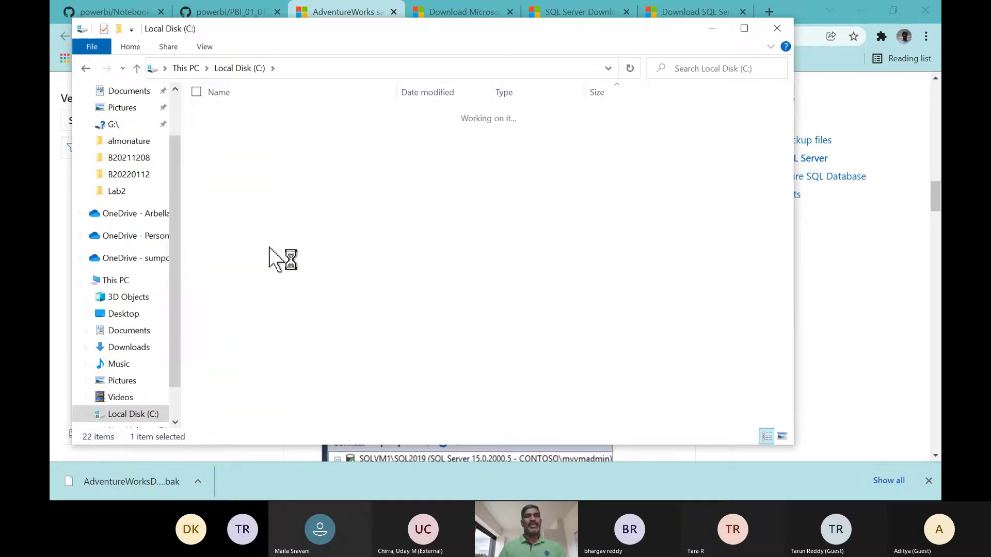
type("s")
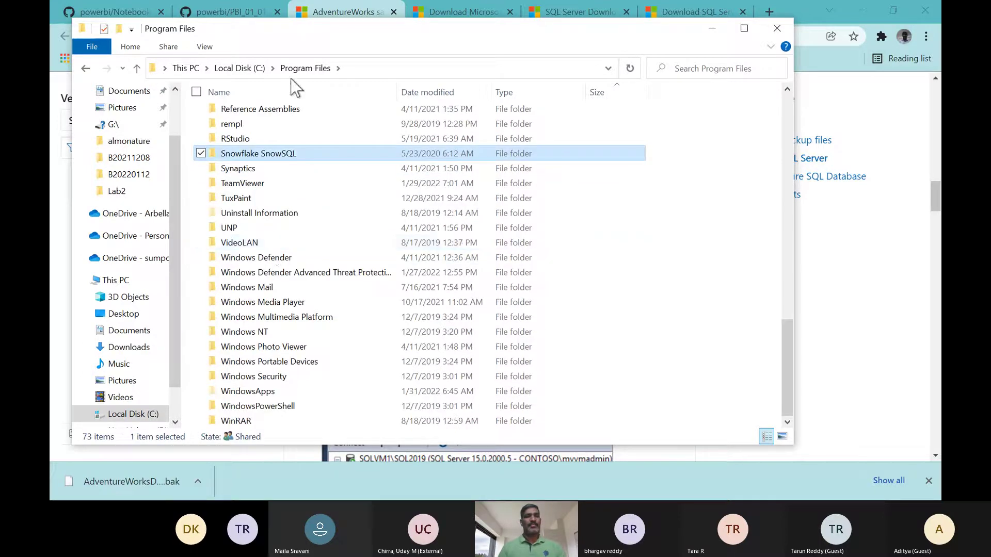
Step: Look for the SQL Server instance folder in C:\Program Files (x86)\Microsoft SQL Server
left_click(247, 70)
double_click(284, 262)
left_click(246, 252)
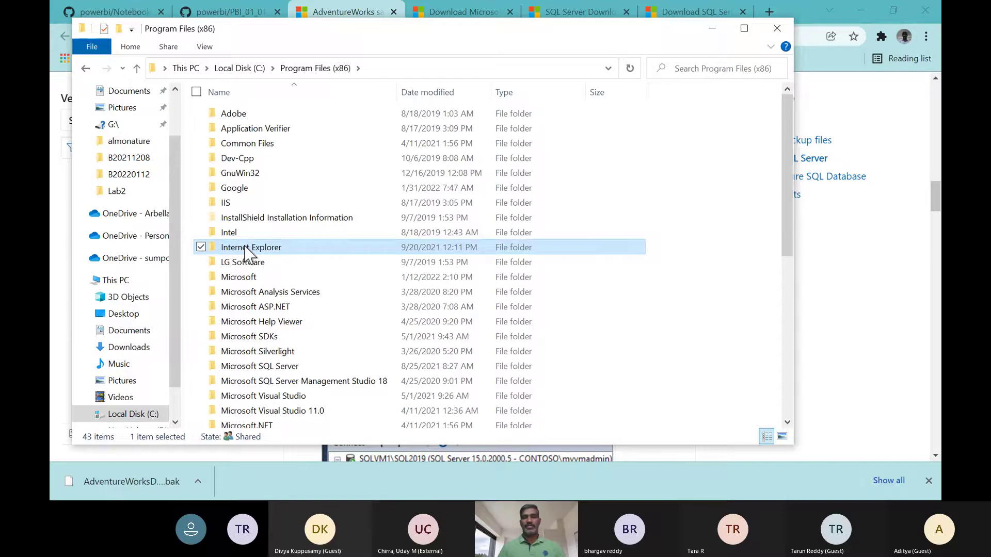
key("alt+Tab")
key("alt+Tab")
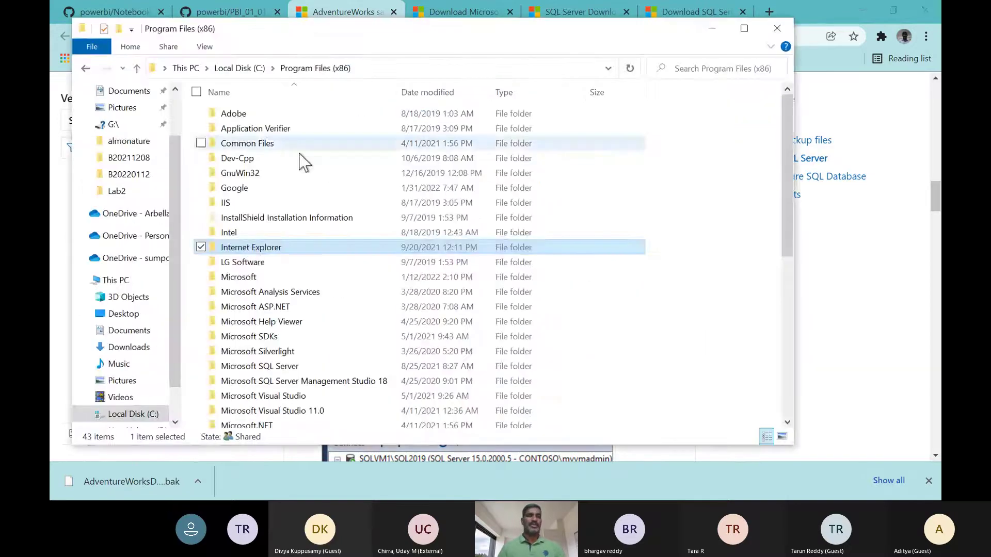
key("m")
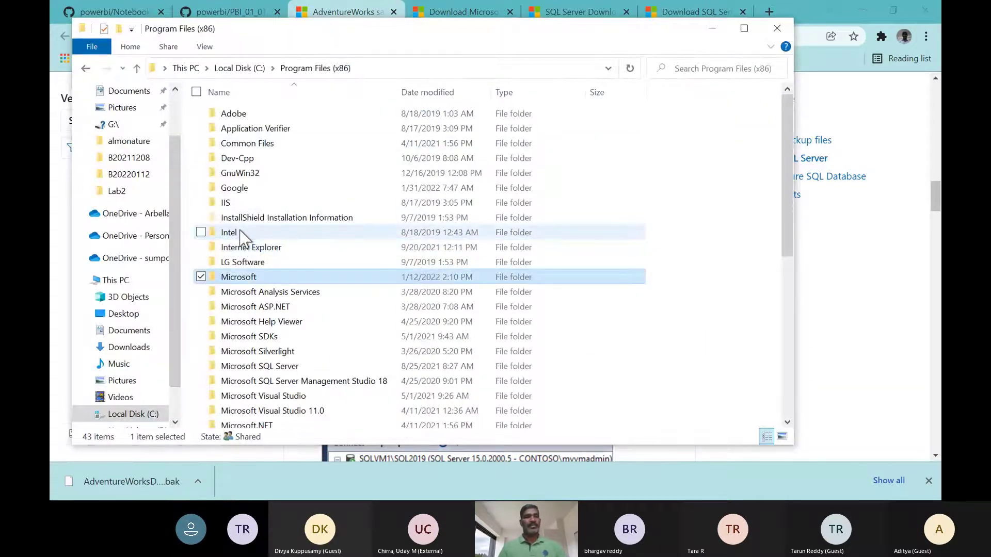
key("Down")
key("Down")
key("Down")
key("Down")
key("Down")
key("Down")
key("Down")
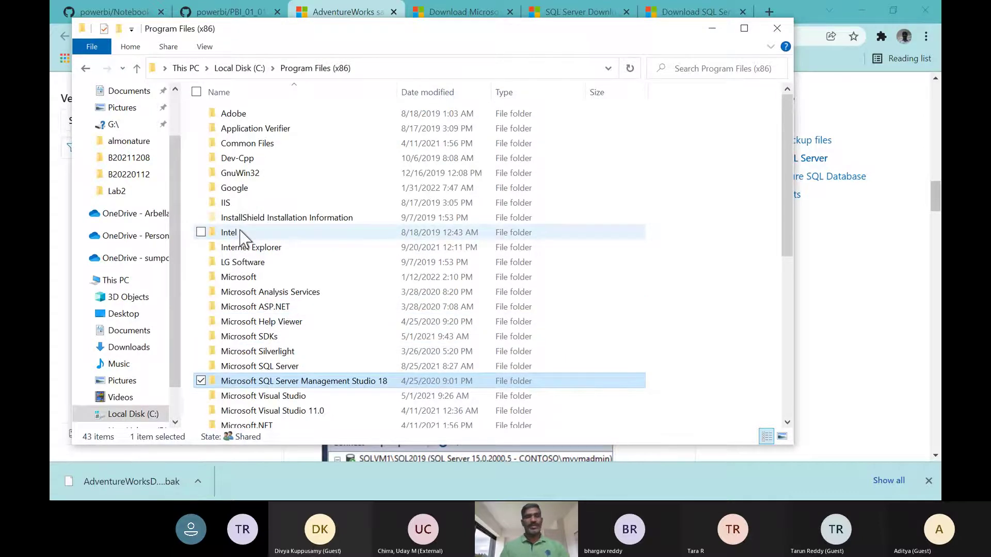
key("Up")
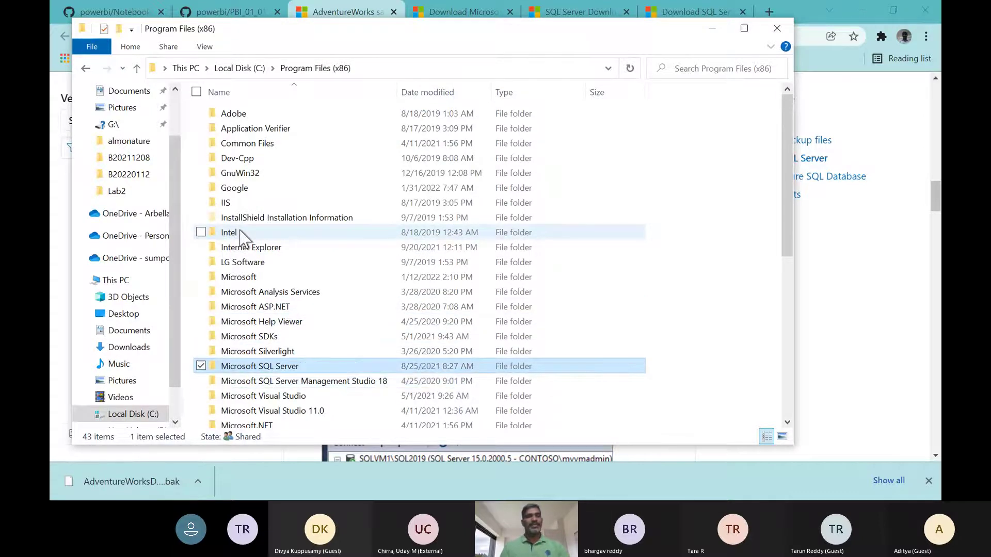
double_click(279, 367)
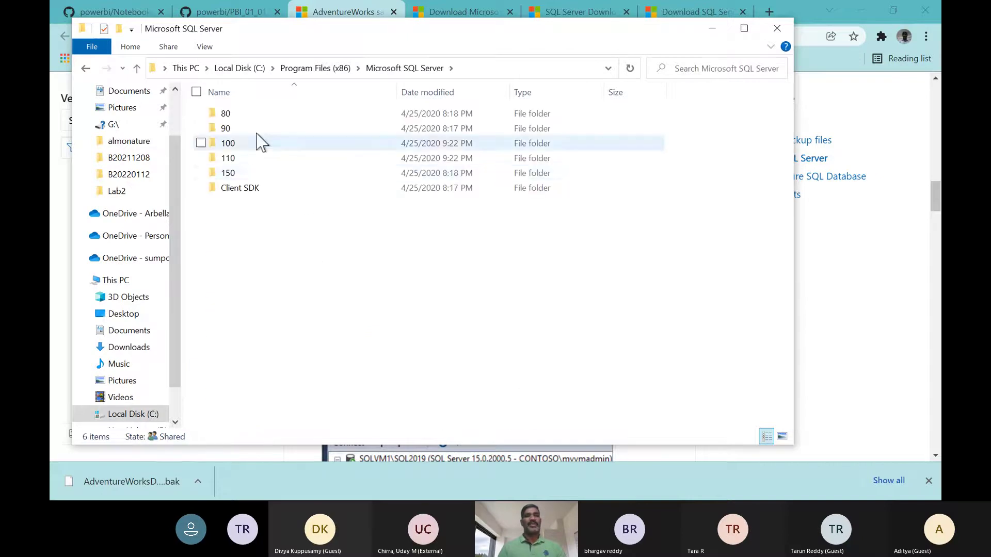
Step: Recheck the backup path in the article and open C:\Program Files\Microsoft SQL Server in File Explorer
key("alt+Tab")
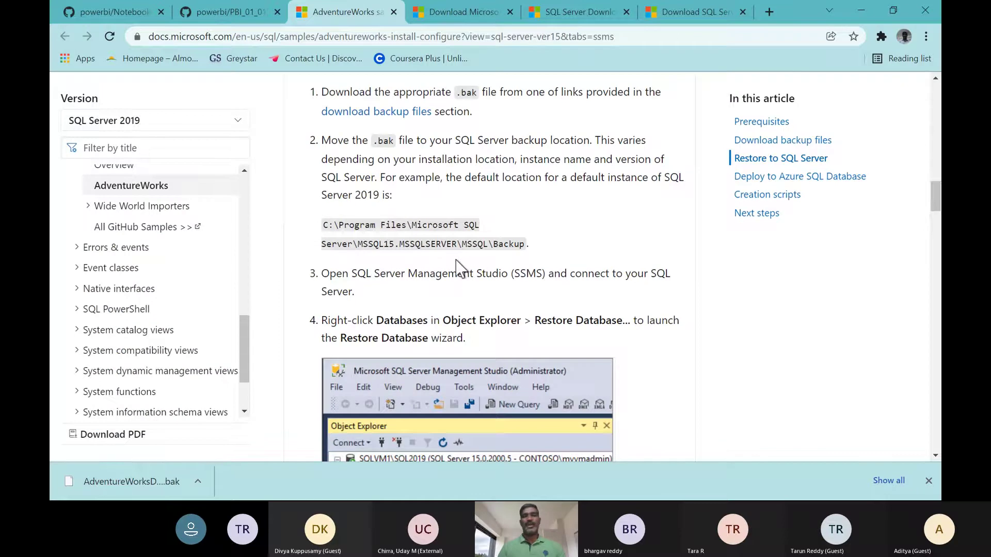
key("alt+Tab")
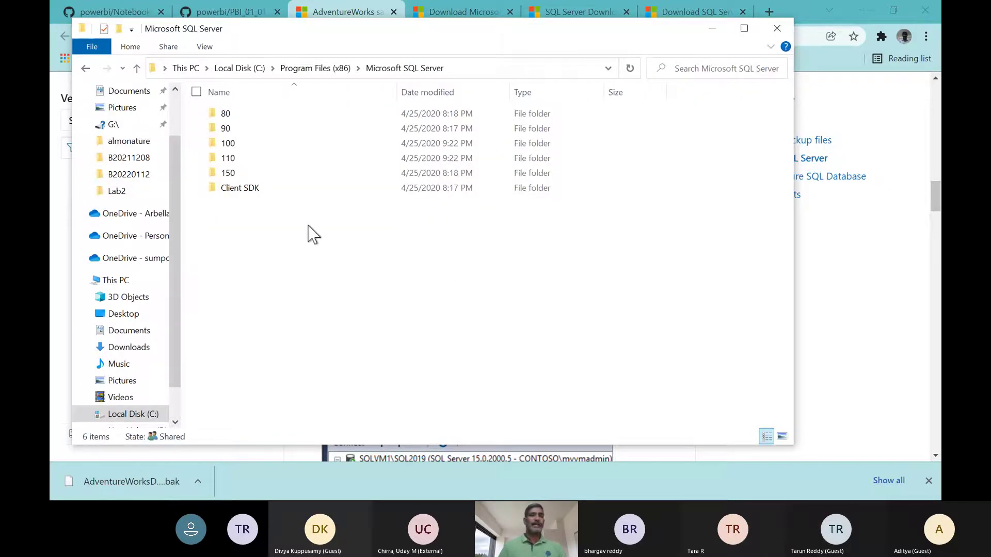
left_click(239, 69)
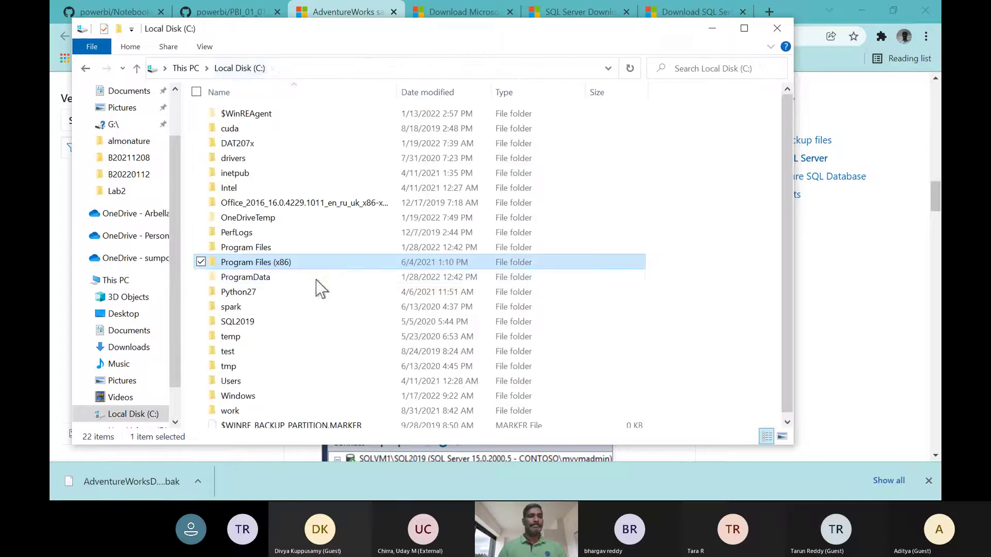
double_click(264, 248)
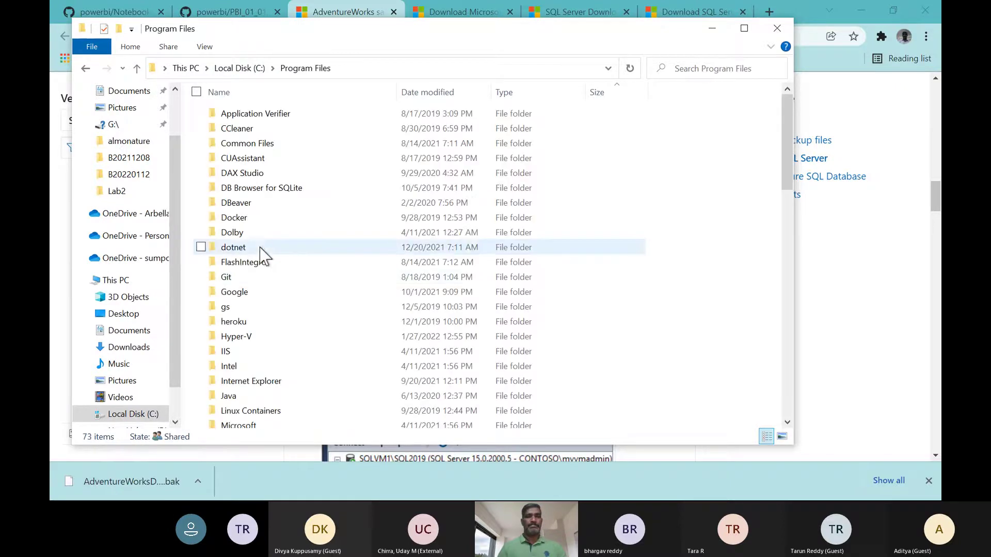
key("m")
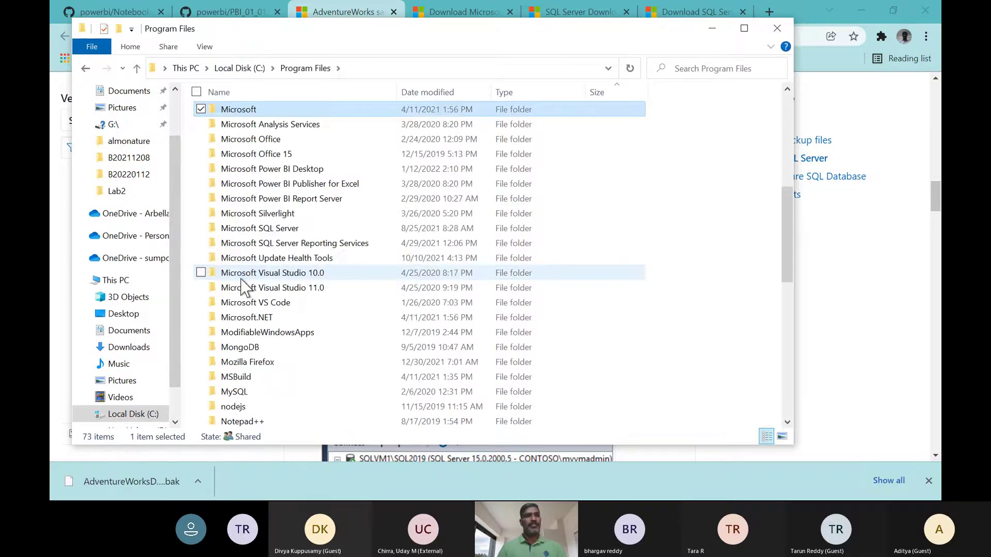
key("m")
key("m")
key("m")
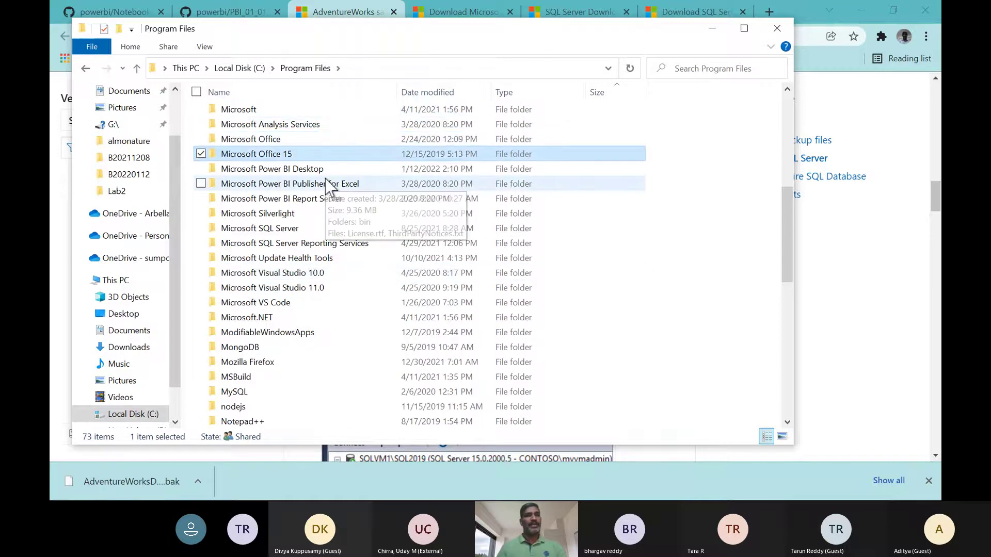
key("m")
key("m")
key("m")
key("m")
key("m")
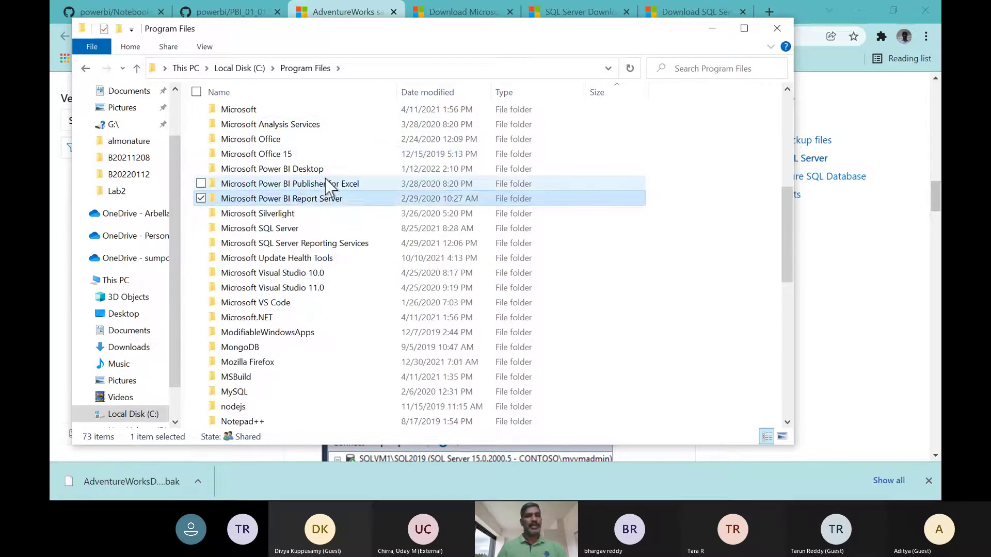
double_click(284, 230)
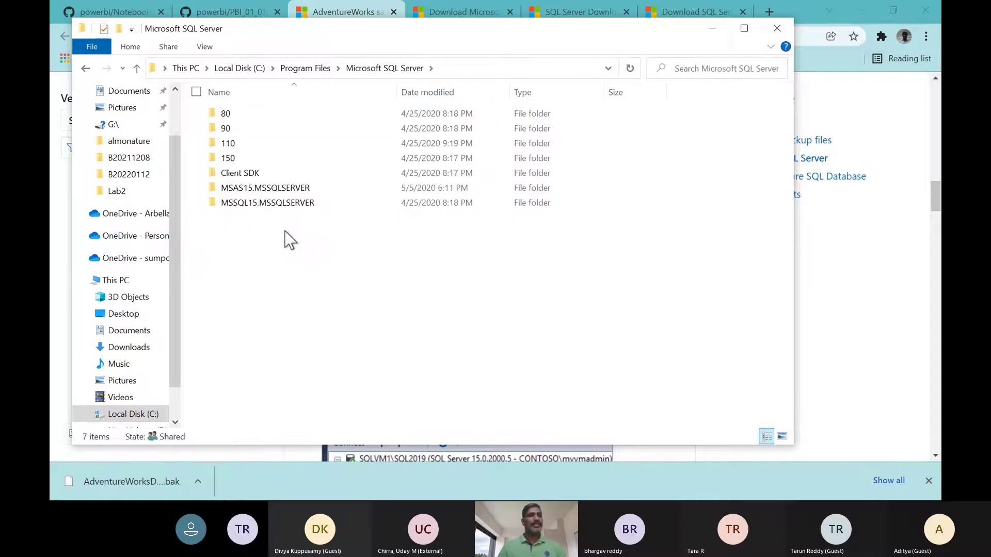
Step: Follow the article's backup path to open the Backup folder inside MSSQL15.MSSQLSERVER\MSSQL
key("alt+Tab")
left_click(336, 234)
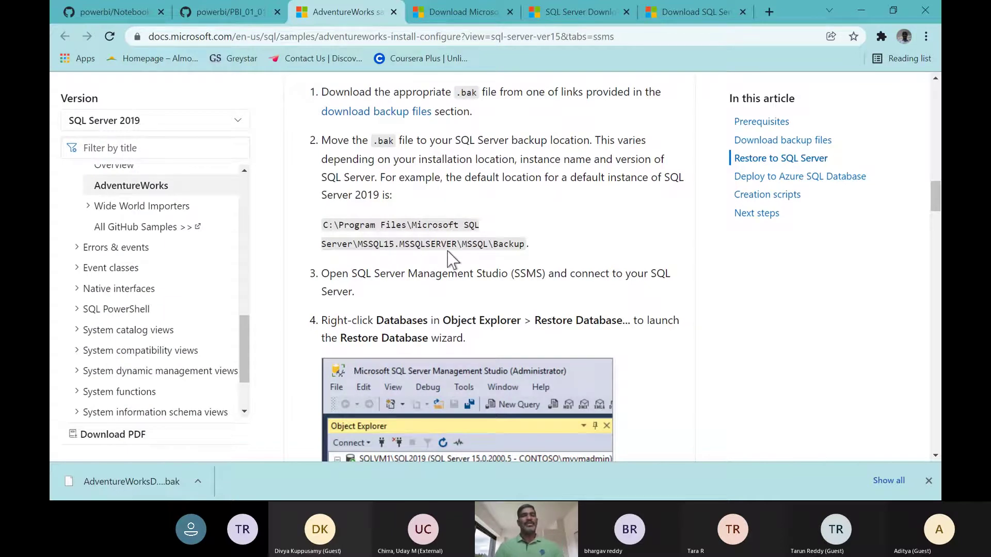
key("alt+Tab")
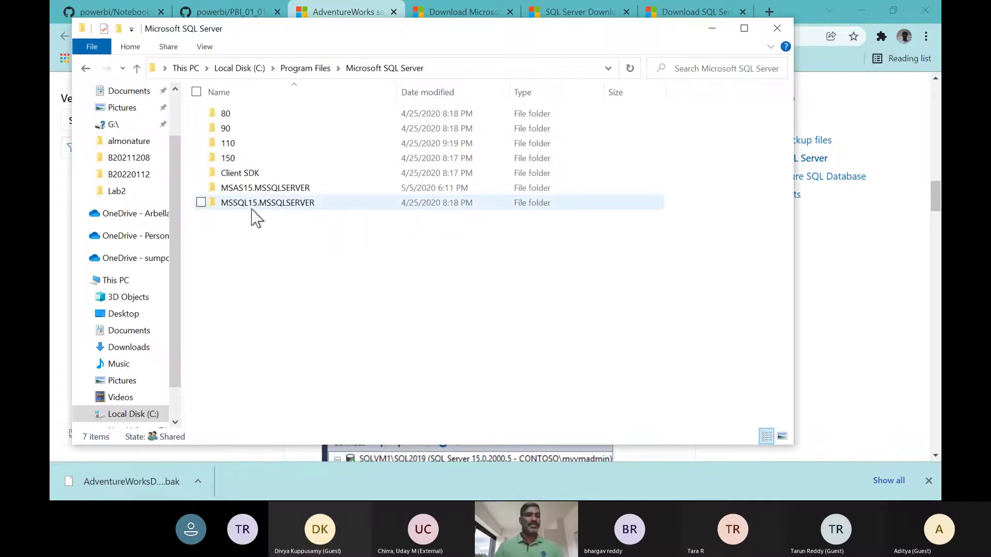
double_click(287, 204)
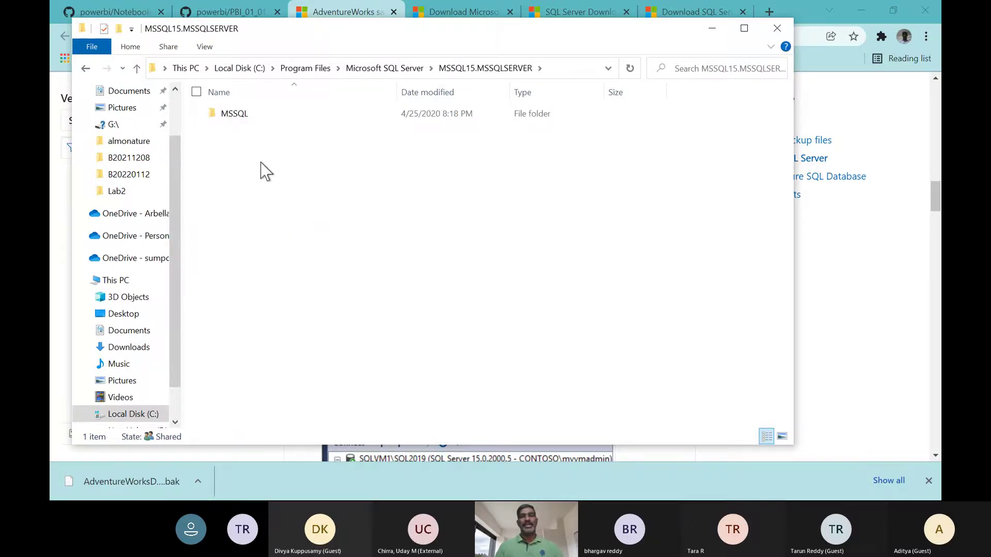
key("alt+Tab")
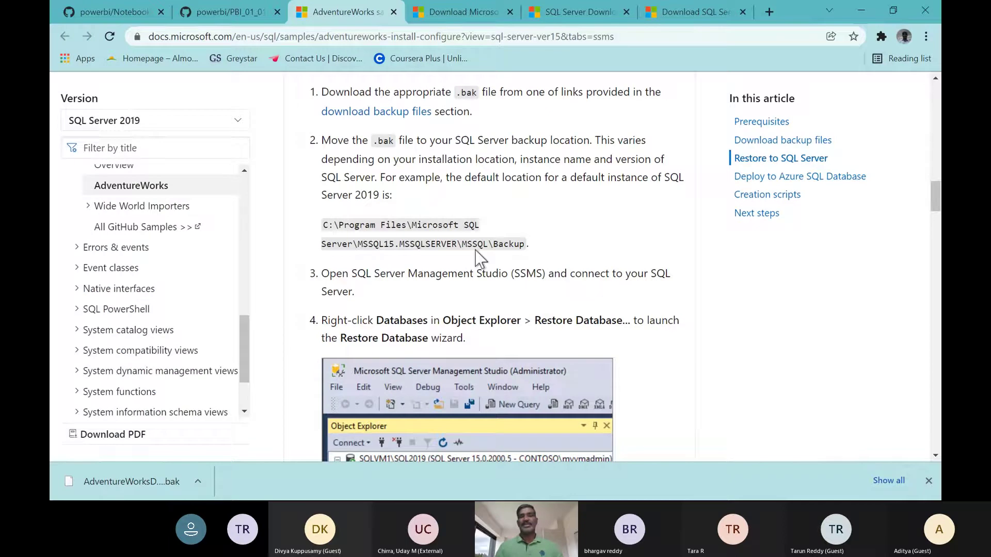
key("alt+Tab")
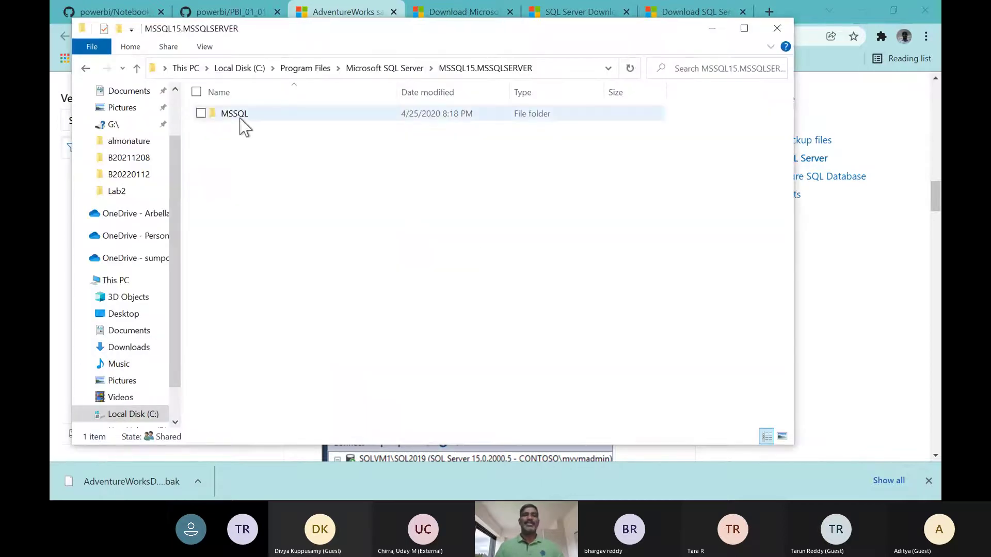
double_click(240, 119)
left_click(243, 117)
double_click(242, 115)
Step: Compare the Backup folder's full path with the path in the article and maximize the folder window
left_click_drag(418, 27, 468, 272)
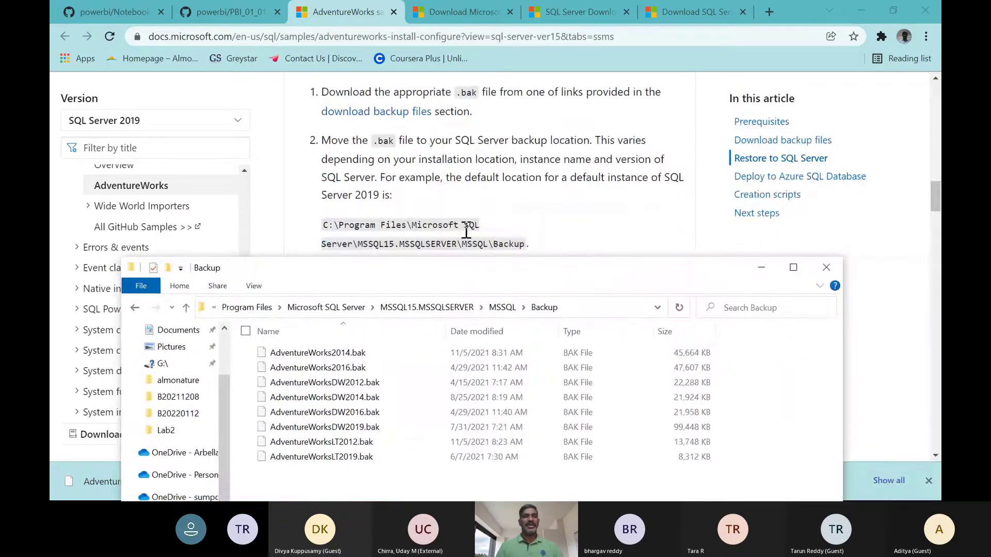
left_click(625, 308)
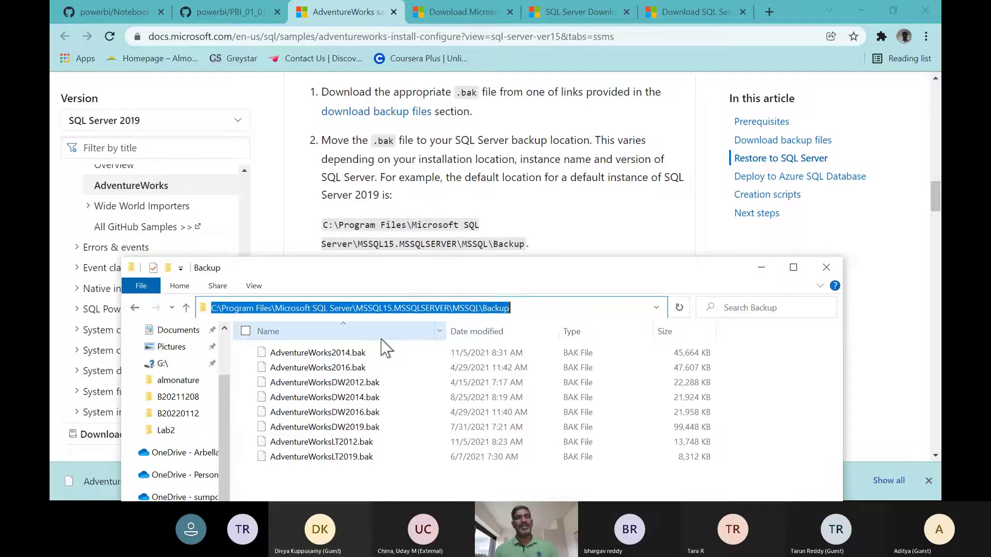
double_click(551, 273)
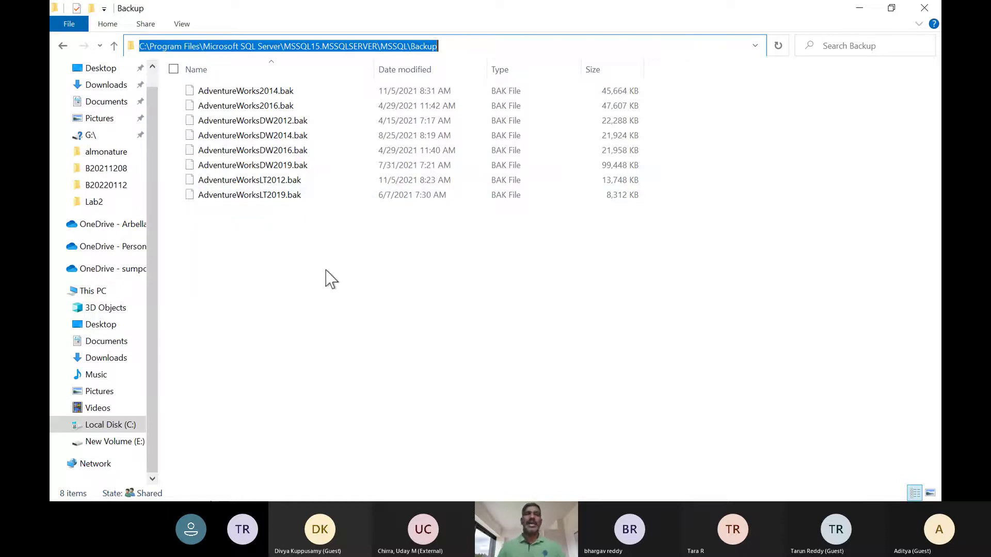
Step: Return to the AdventureWorks article in Chrome and read the instruction about opening SQL Server Management Studio
key("alt+Tab")
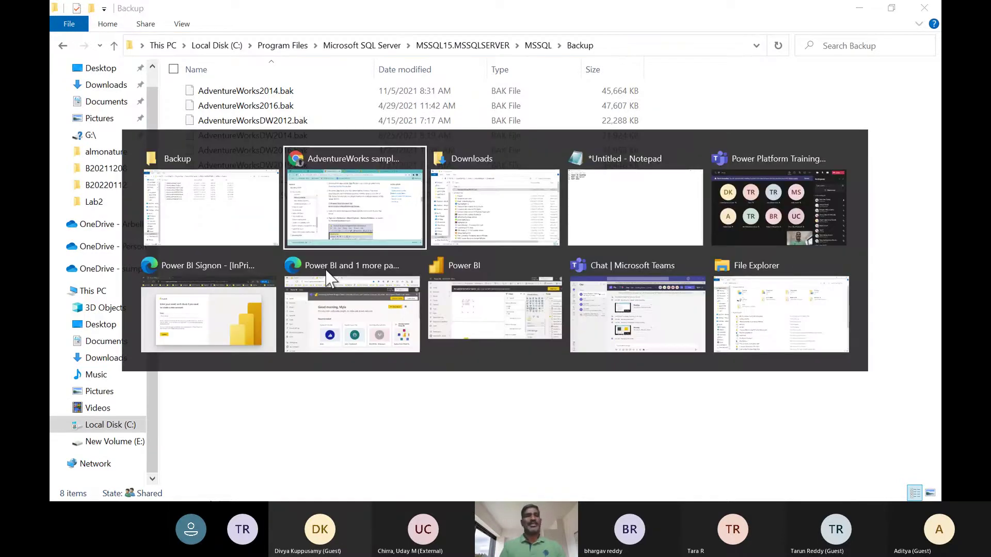
scroll(534, 423, "down", 1)
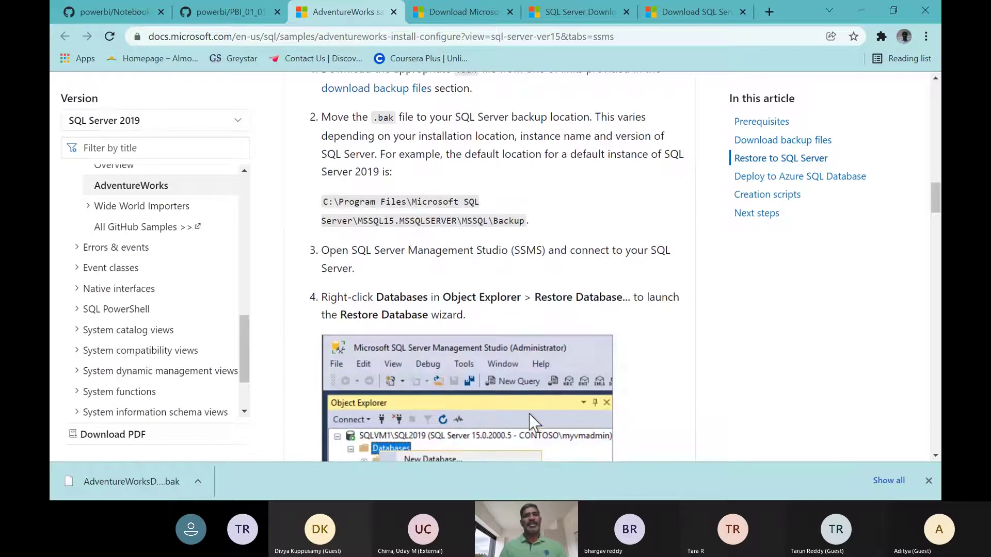
double_click(334, 248)
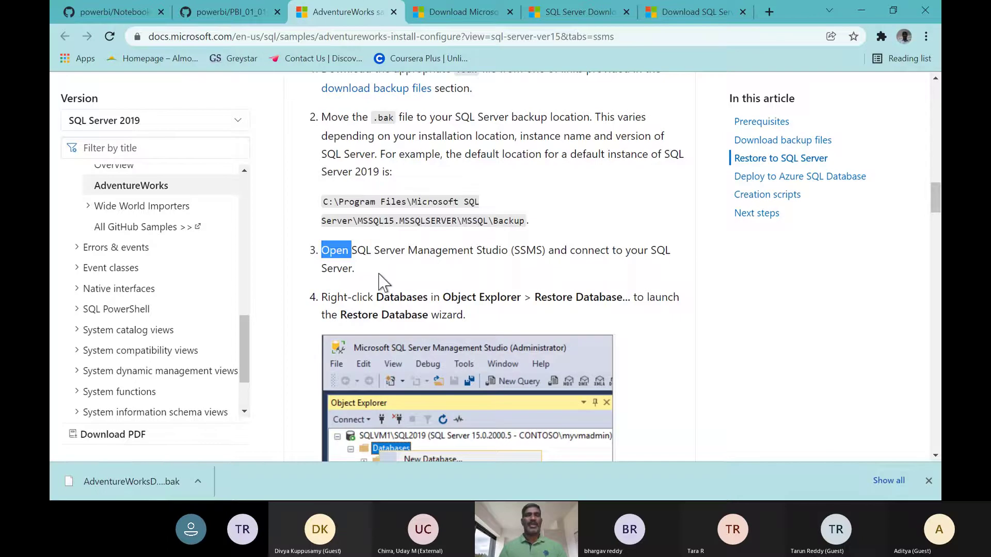
Step: Switch back to the Backup folder, check that pasting is available, and select AdventureWorksDW2012.bak
key("alt+Tab")
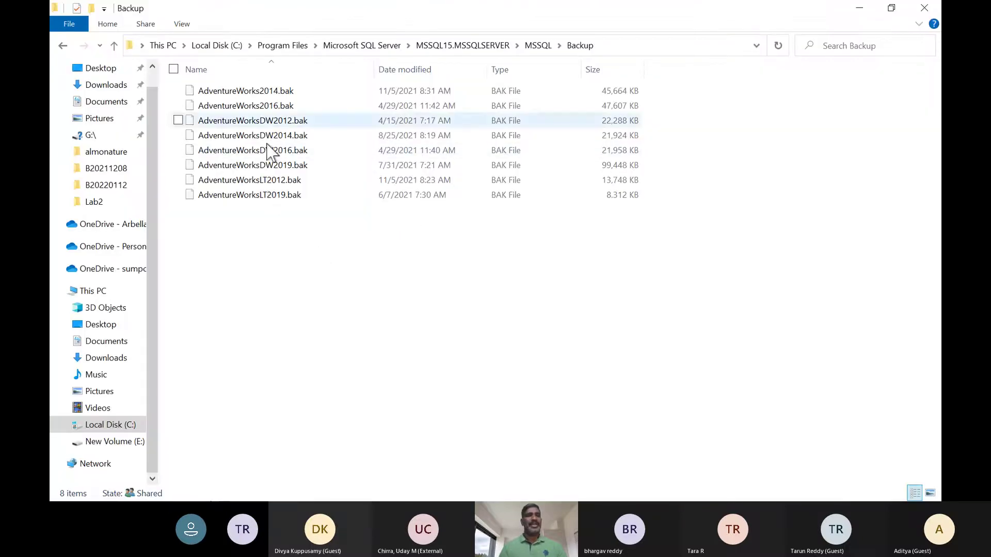
right_click(255, 292)
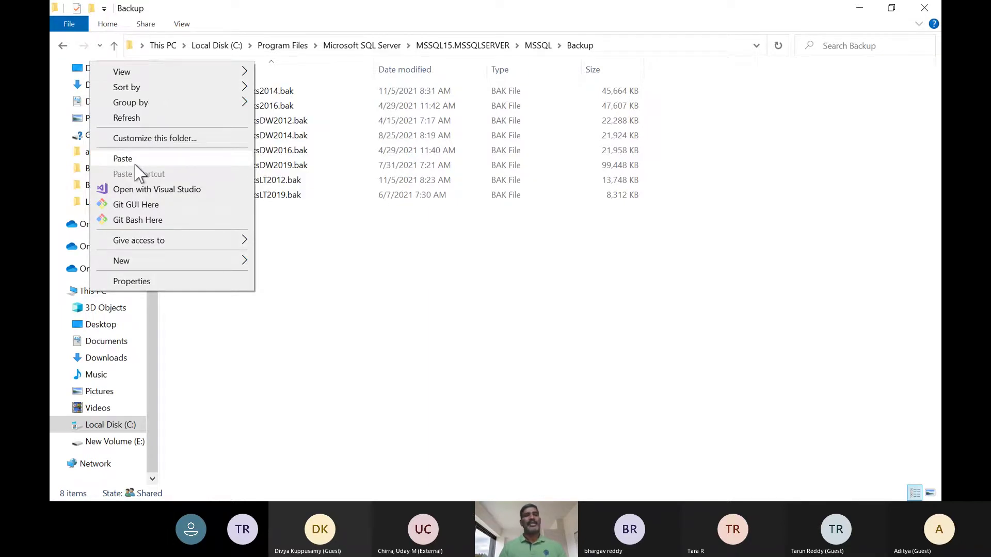
left_click(283, 122)
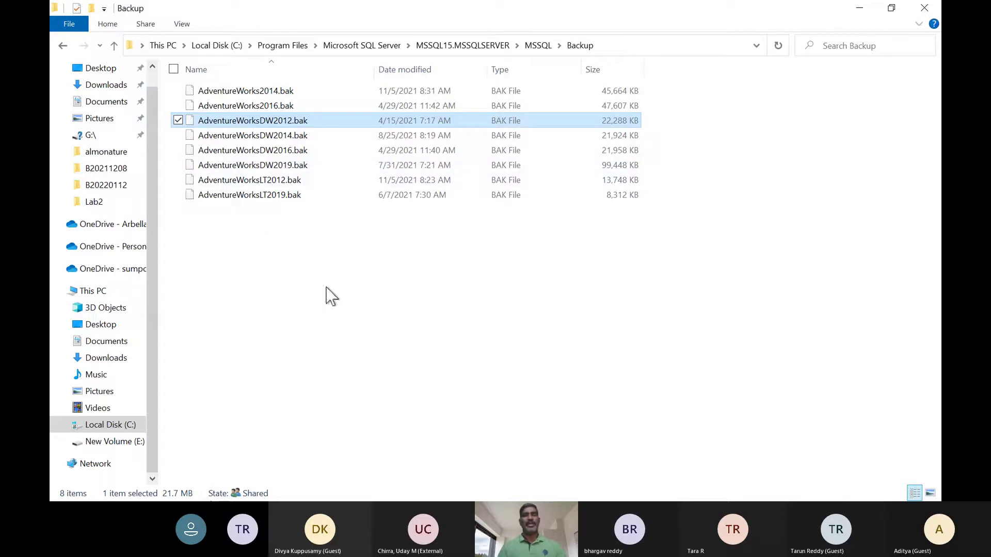
Step: Return to the article in Chrome, dismiss the downloads bar, and launch Microsoft SQL Server Management Studio 18 by searching Windows for "ssms"
key("alt+Tab")
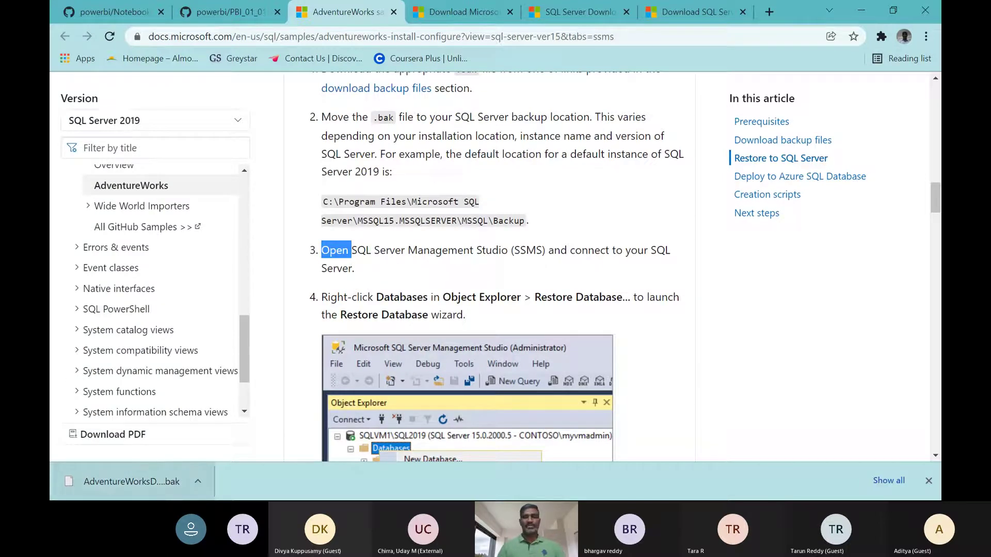
left_click(928, 480)
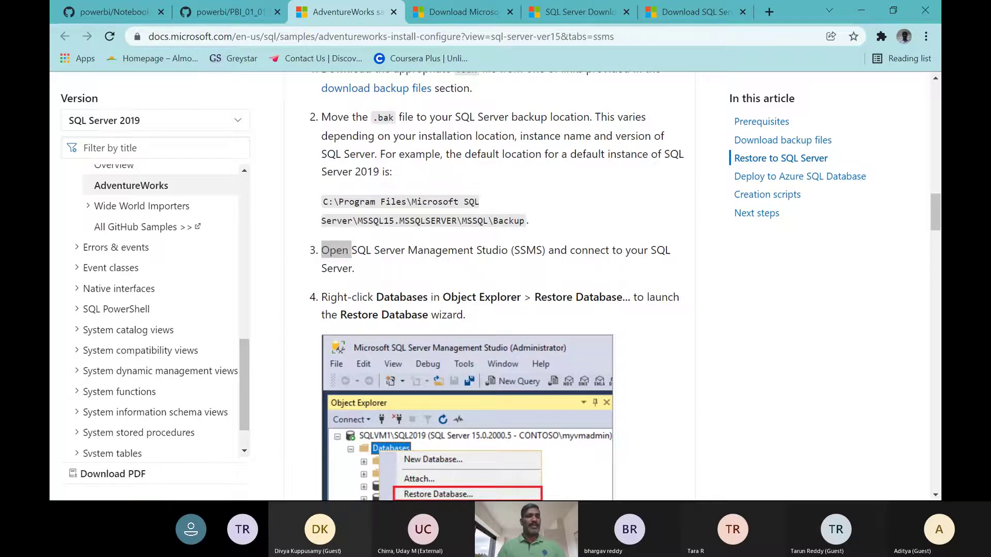
left_click(61, 491)
left_click(88, 491)
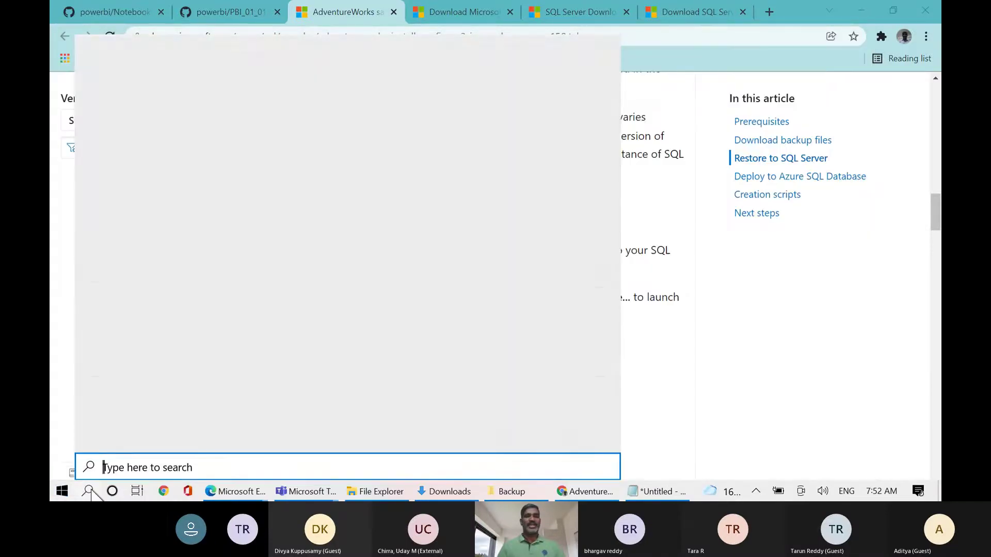
type("ssms")
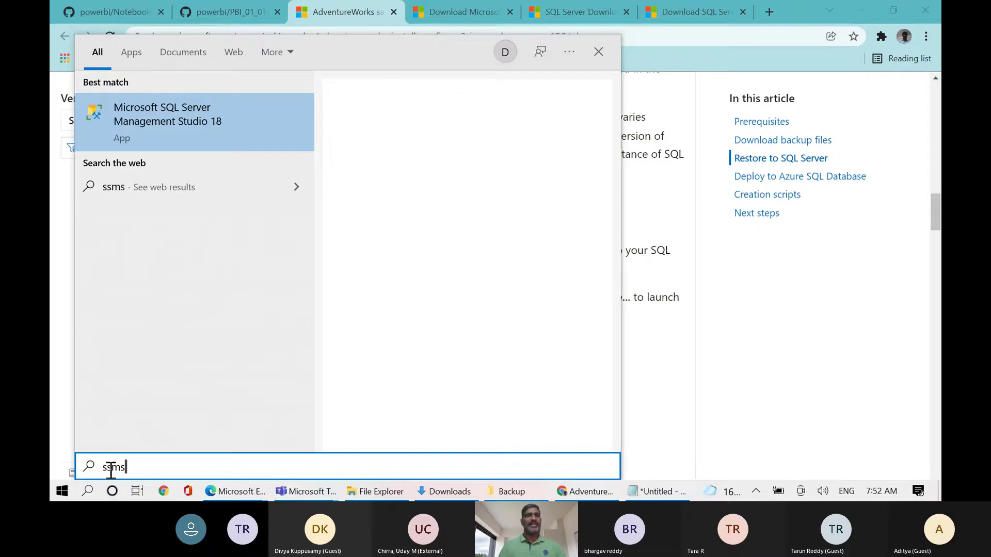
left_click(195, 122)
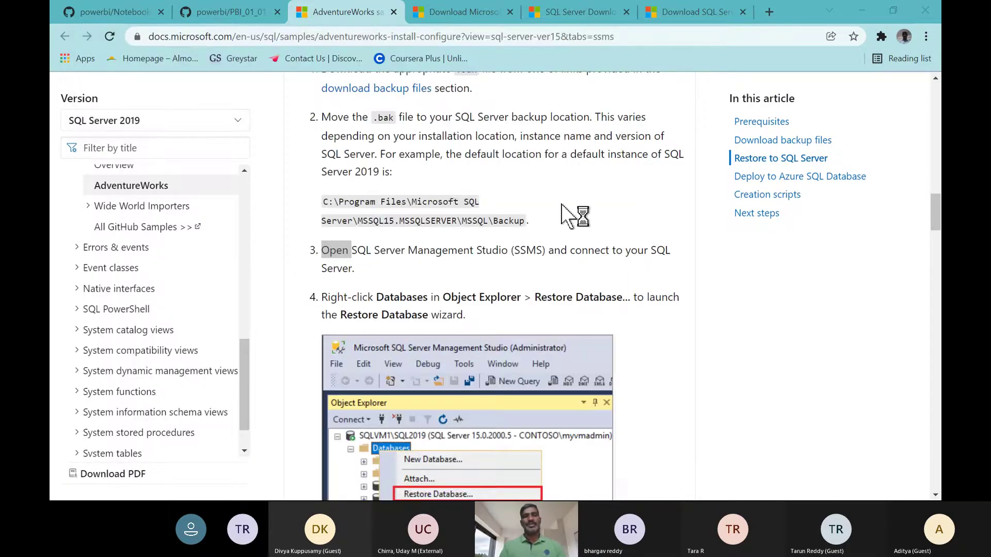
Step: Read the article's restore instructions, from launching the Restore Database wizard through choosing the .bak file to confirming the restore
left_click(407, 297)
scroll(410, 297, "down", 1)
scroll(411, 296, "down", 3)
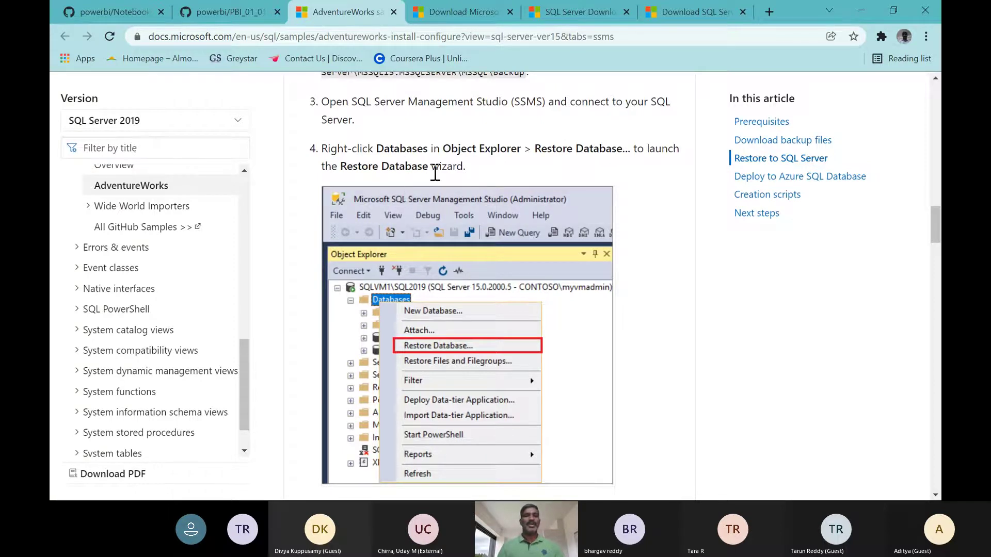
scroll(435, 173, "down", 1)
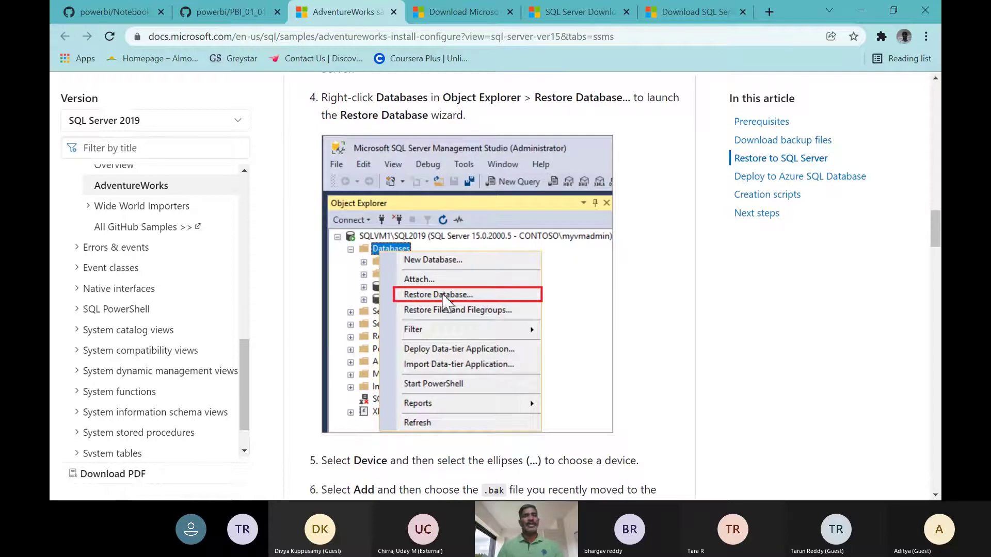
scroll(445, 294, "down", 4)
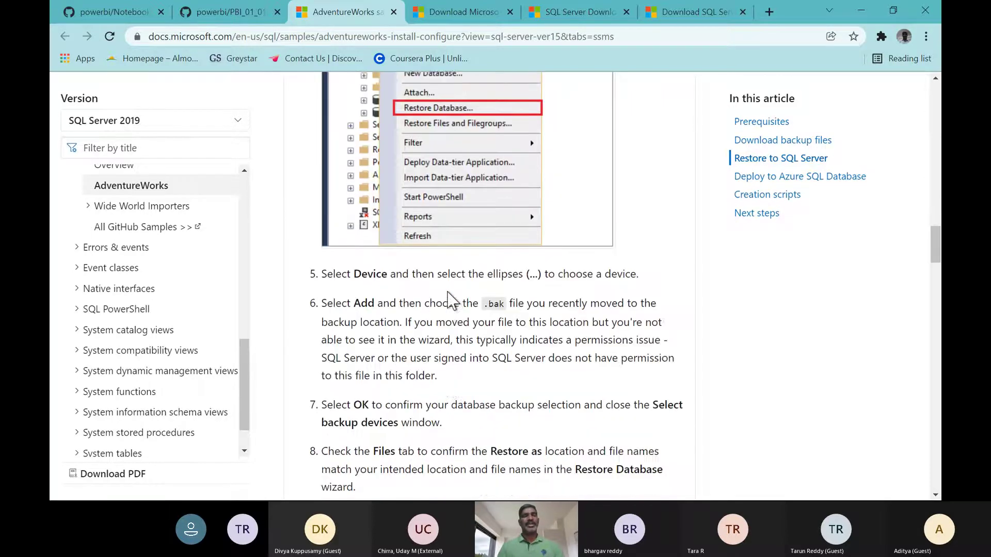
scroll(452, 299, "down", 2)
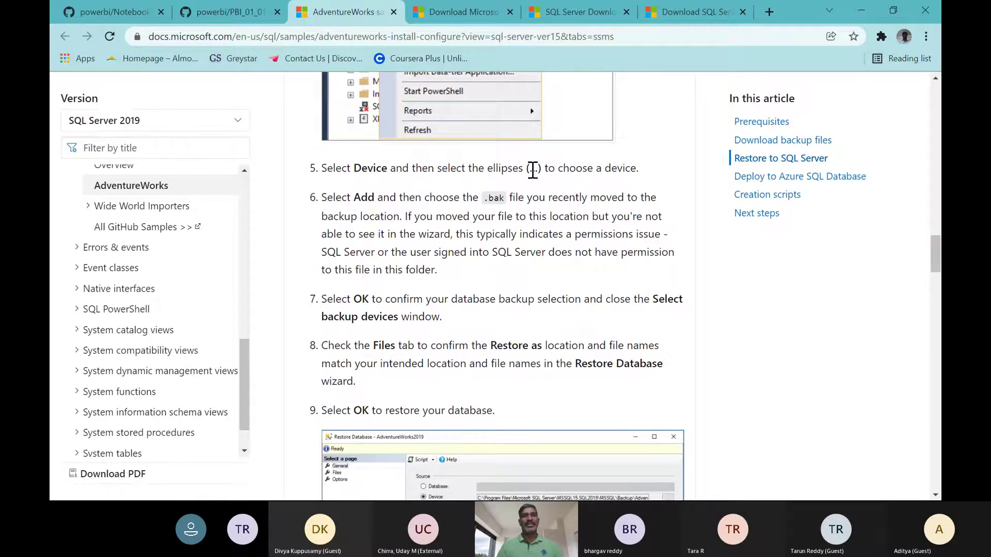
scroll(539, 184, "down", 1)
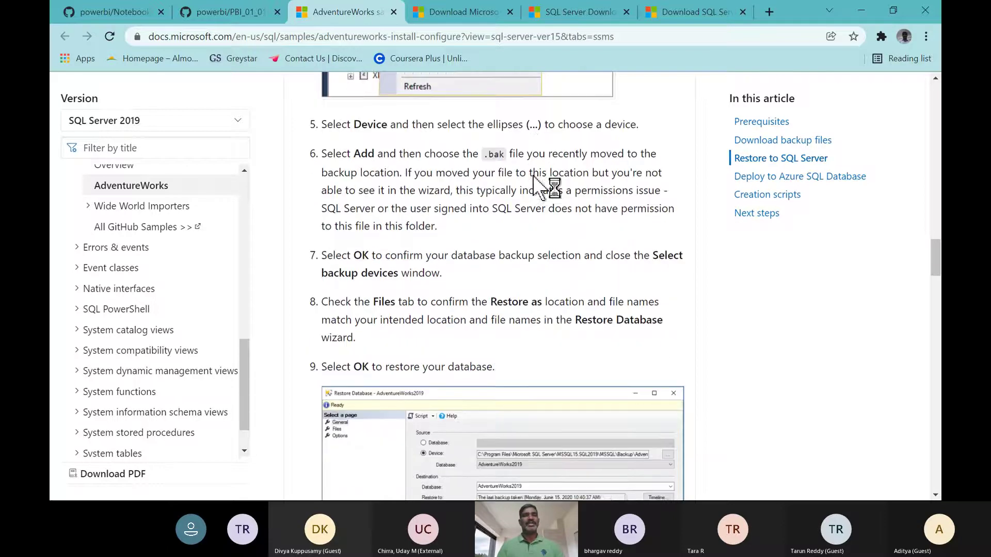
triple_click(494, 152)
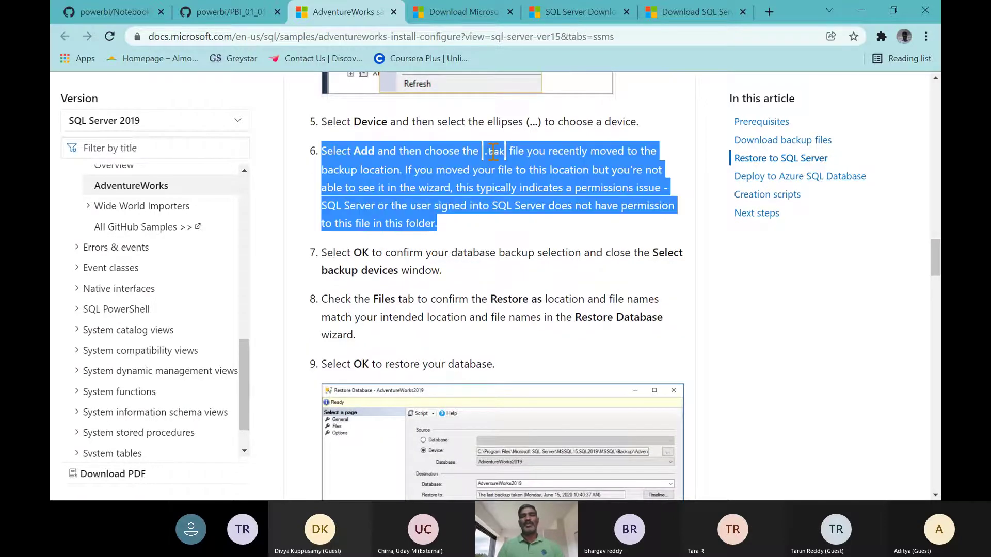
double_click(495, 151)
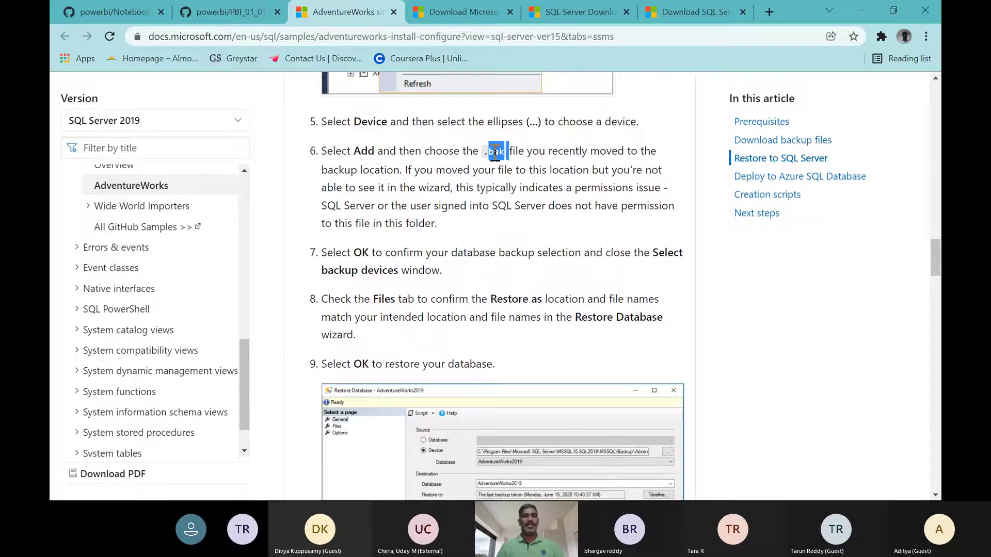
scroll(495, 151, "down", 3)
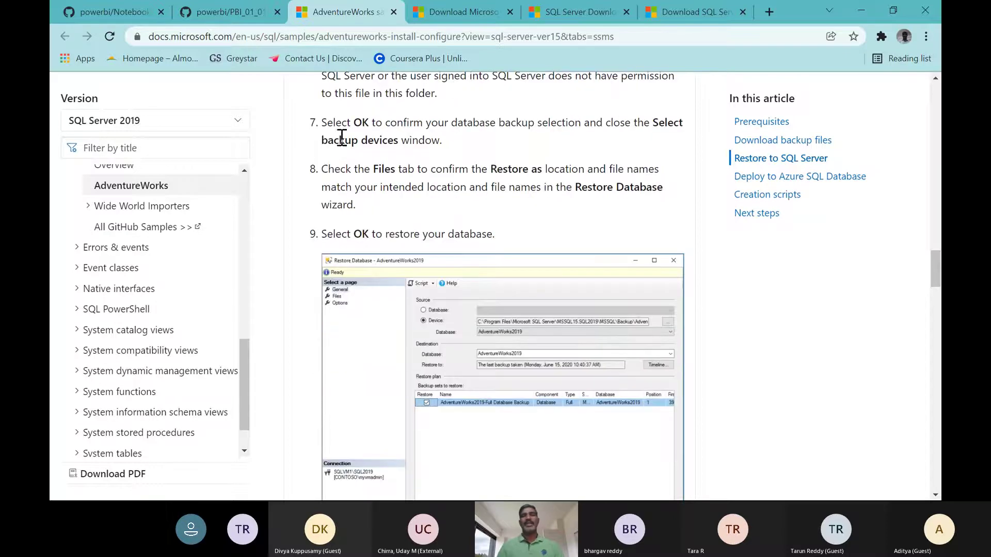
scroll(491, 223, "down", 3)
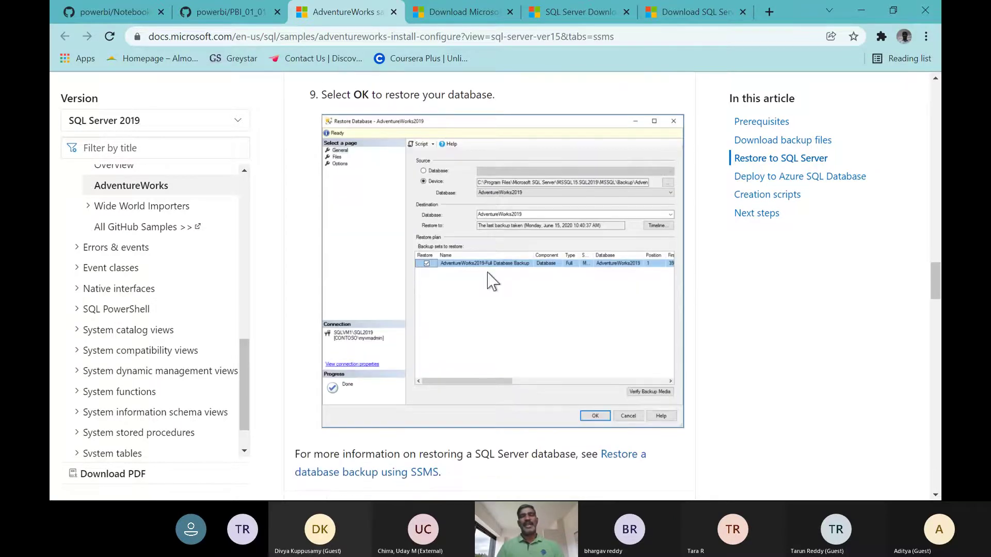
scroll(497, 282, "down", 2)
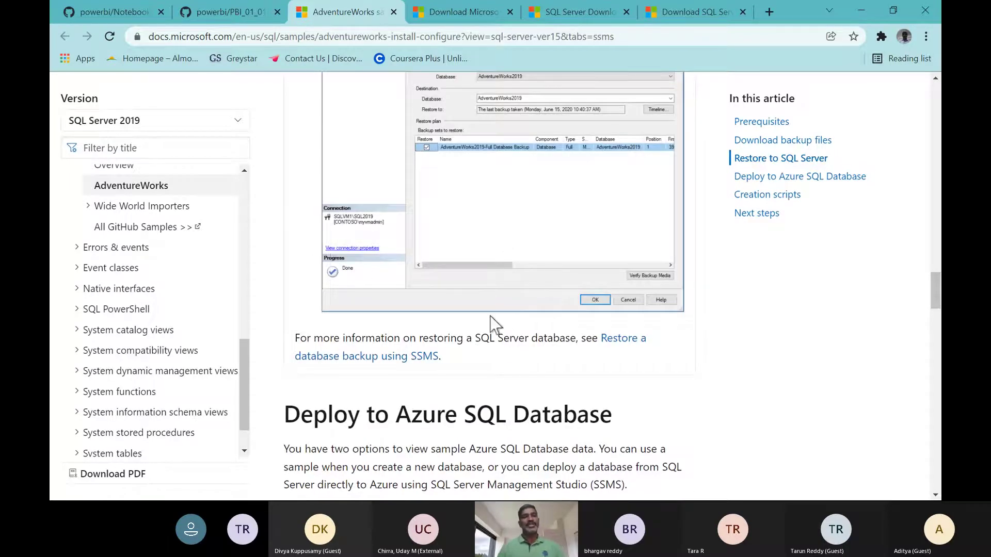
Step: Switch to SQL Server Management Studio and connect to the localhost Database Engine with Windows Authentication
key("alt+Tab")
key("alt+Tab")
key("alt+Tab")
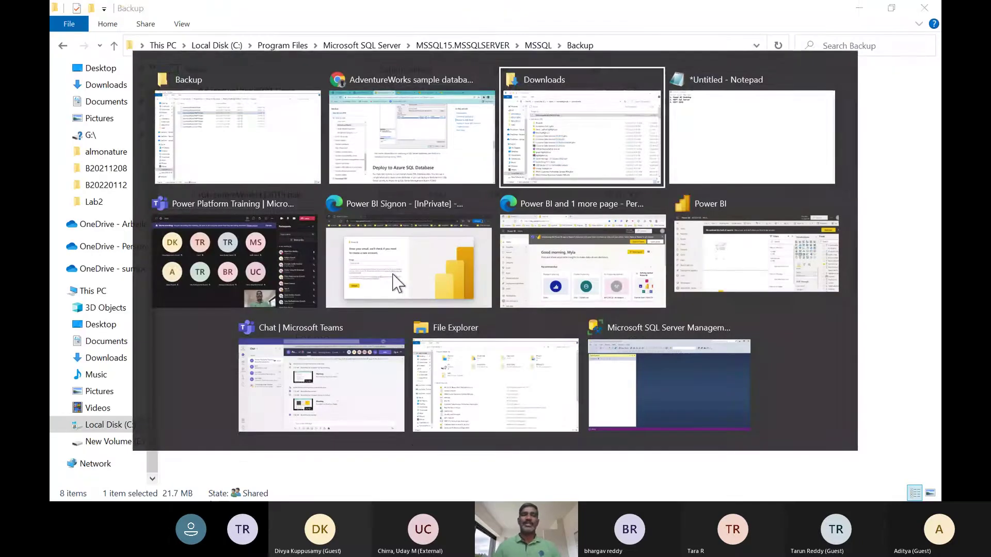
key("alt+Tab")
key("alt+Tab")
key("alt+Tab")
key("alt+Tab")
key("alt+Tab")
key("alt+Tab")
key("alt+Tab")
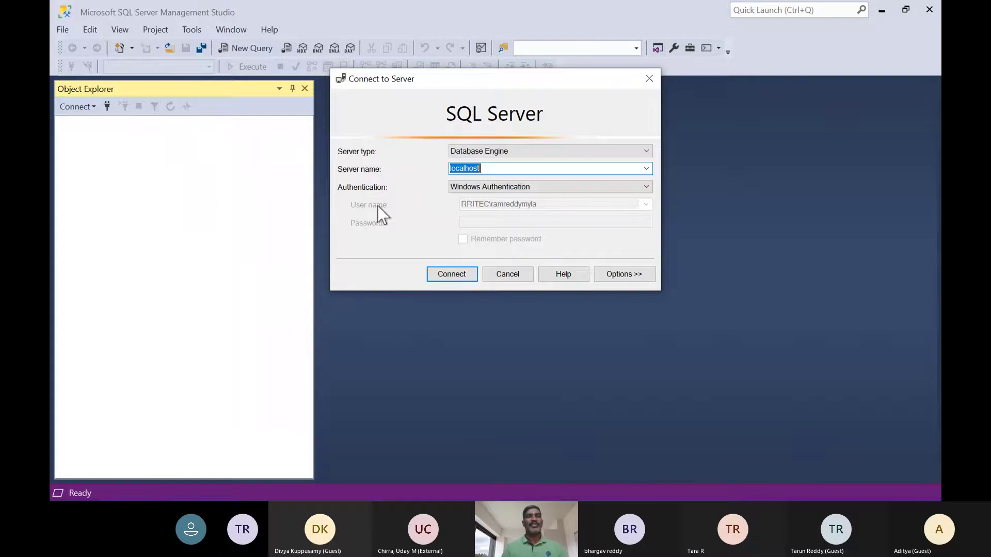
left_click(466, 279)
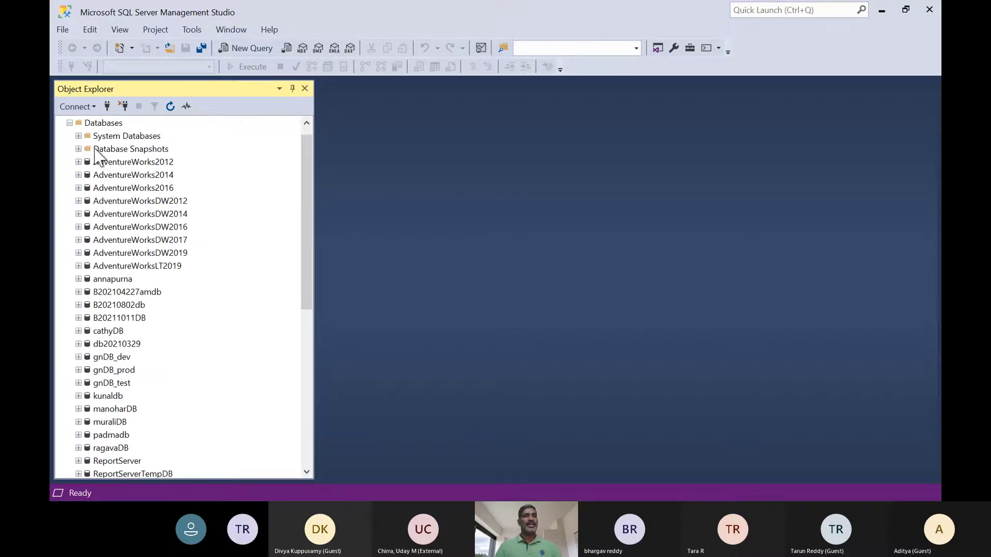
Step: Open Restore Database for the Databases node in Object Explorer and set the source to Device
left_click(112, 124)
right_click(114, 126)
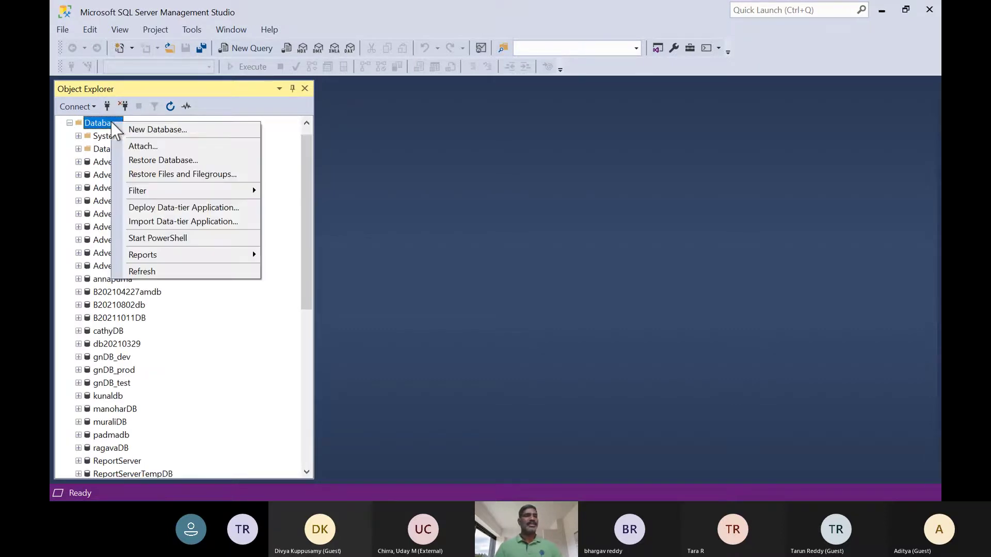
left_click(188, 162)
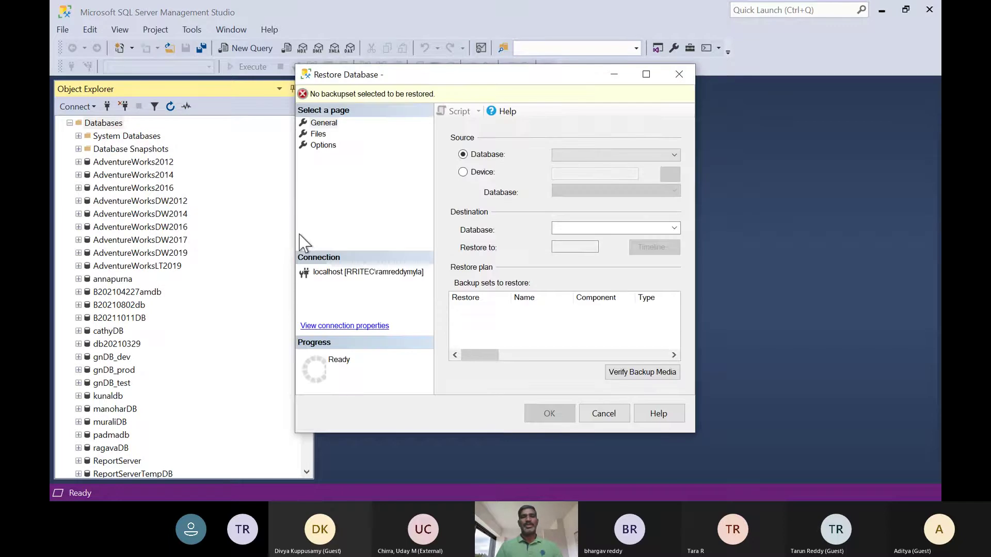
left_click(463, 172)
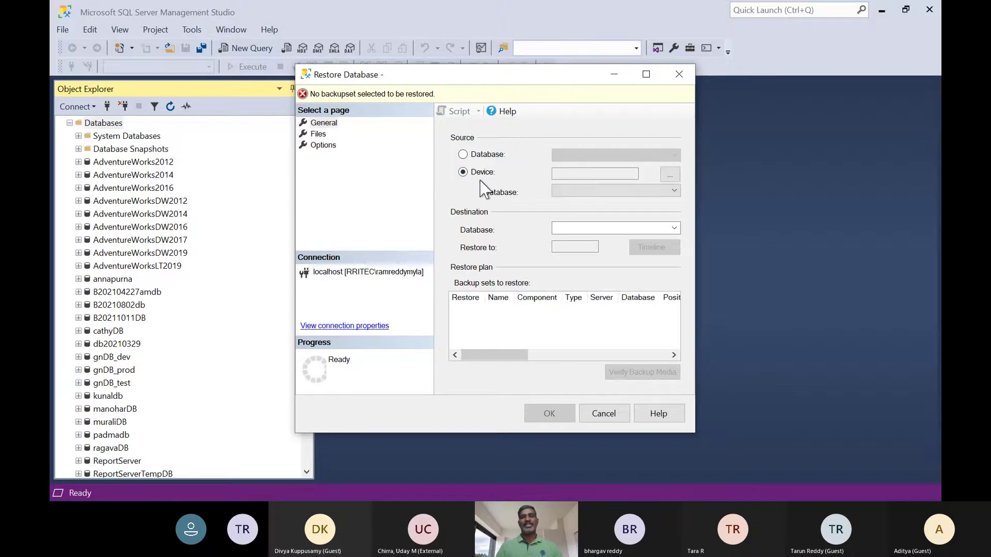
Step: Add AdventureWorks2014.bak from the MSSQL\Backup folder as the backup media for the restore source
left_click(670, 176)
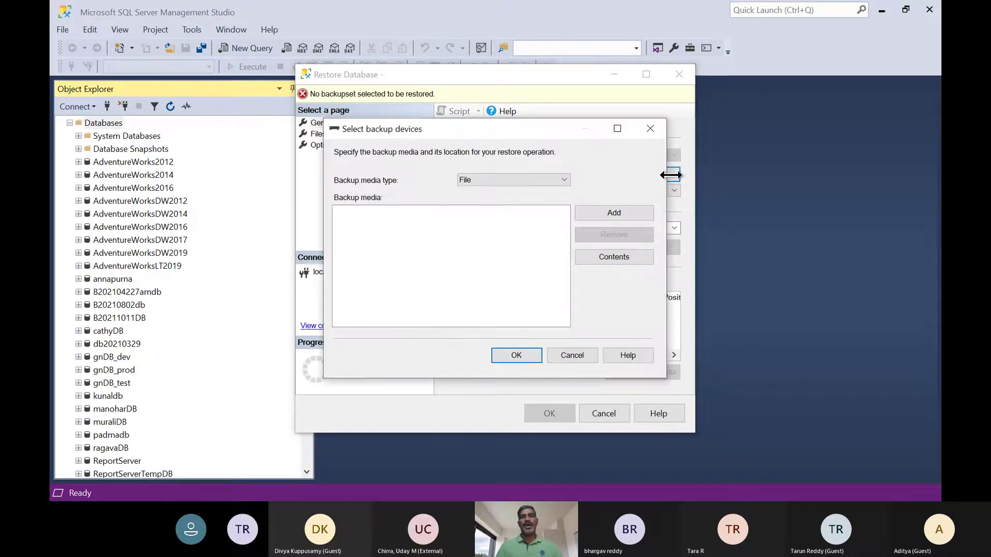
left_click(614, 213)
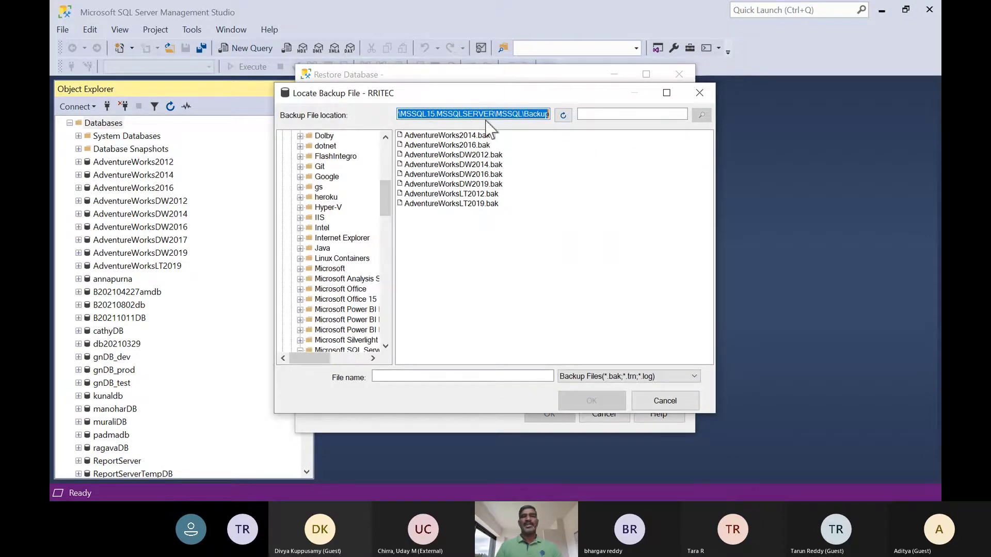
left_click(465, 136)
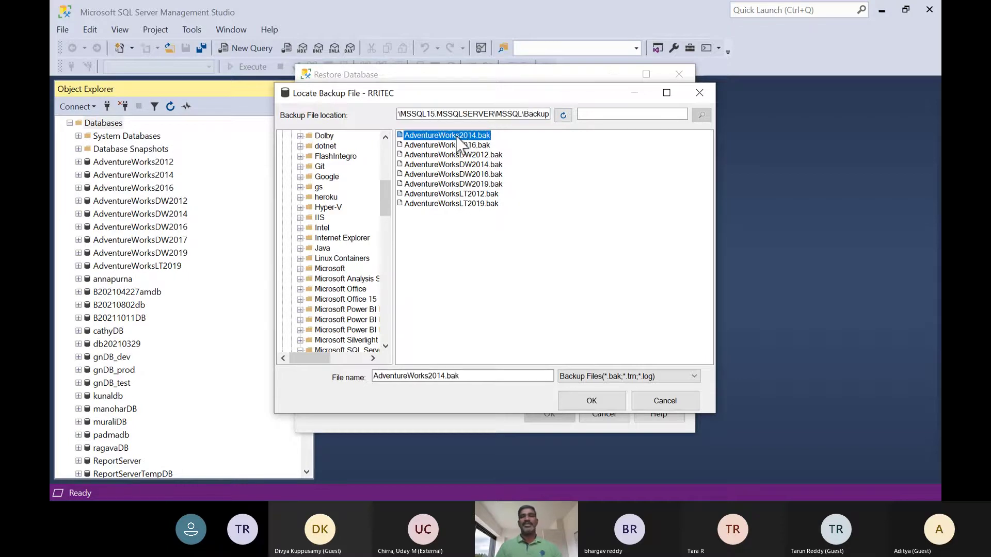
left_click(592, 402)
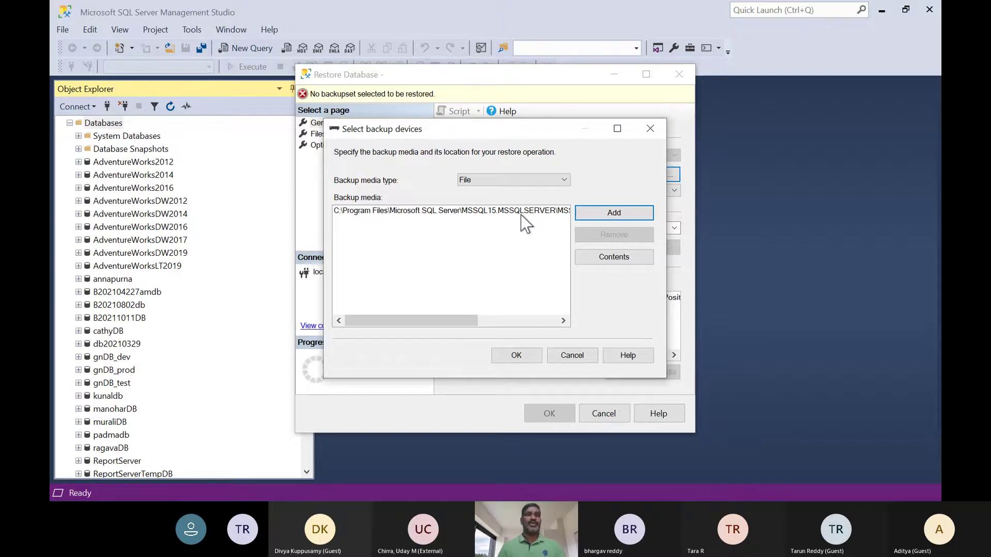
left_click(517, 357)
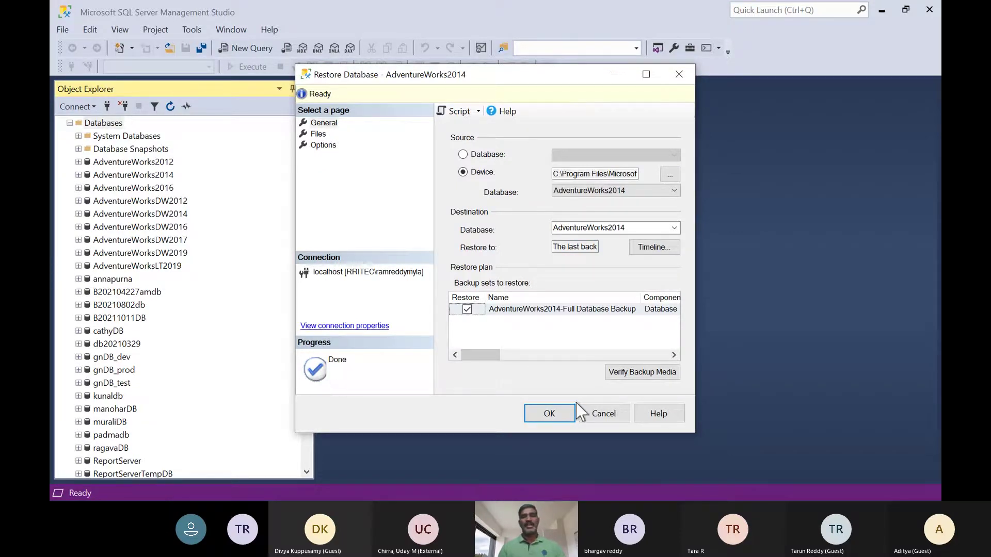
Step: Run the AdventureWorks2014 restore and select that database in Object Explorer
left_click(550, 415)
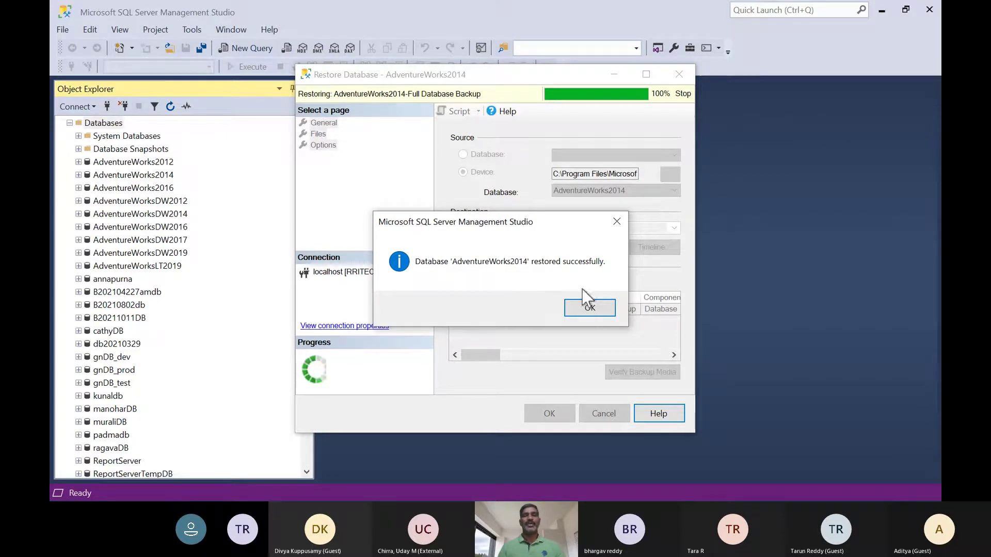
left_click(588, 308)
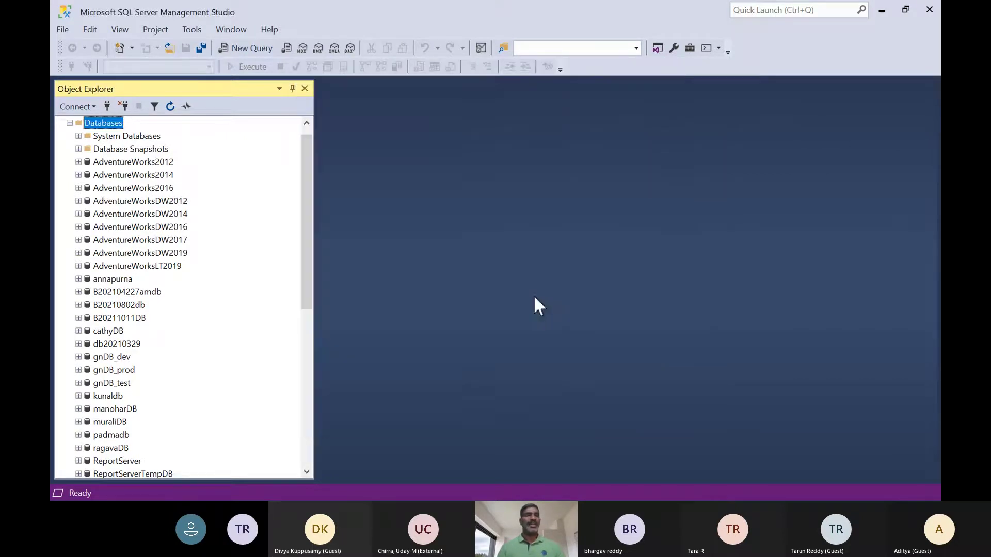
left_click(124, 176)
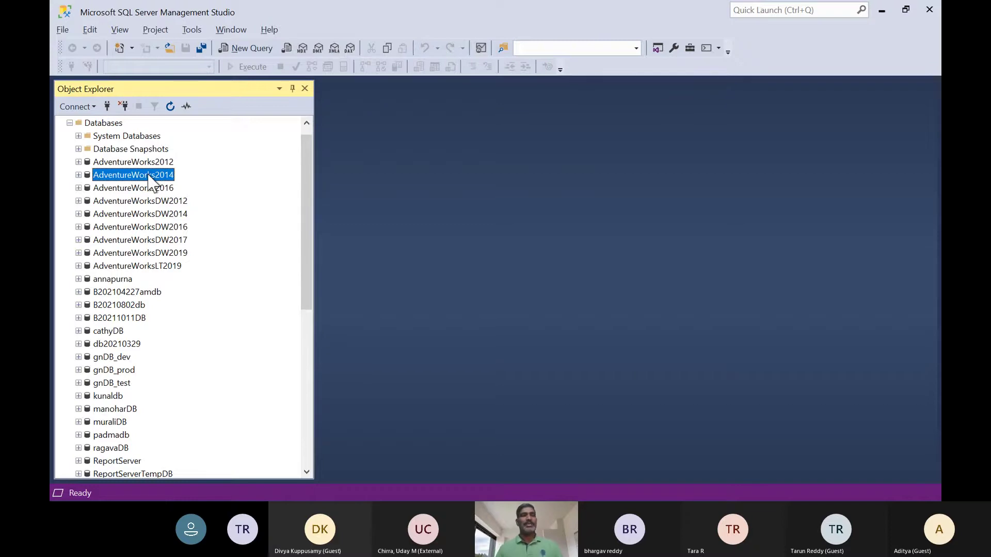
Step: Compare the article's table of OLTP and Data Warehouse backup files with the AdventureWorks databases listed in Object Explorer
key("alt+Tab")
key("alt+Tab")
scroll(388, 250, "up", 5)
scroll(388, 250, "up", 15)
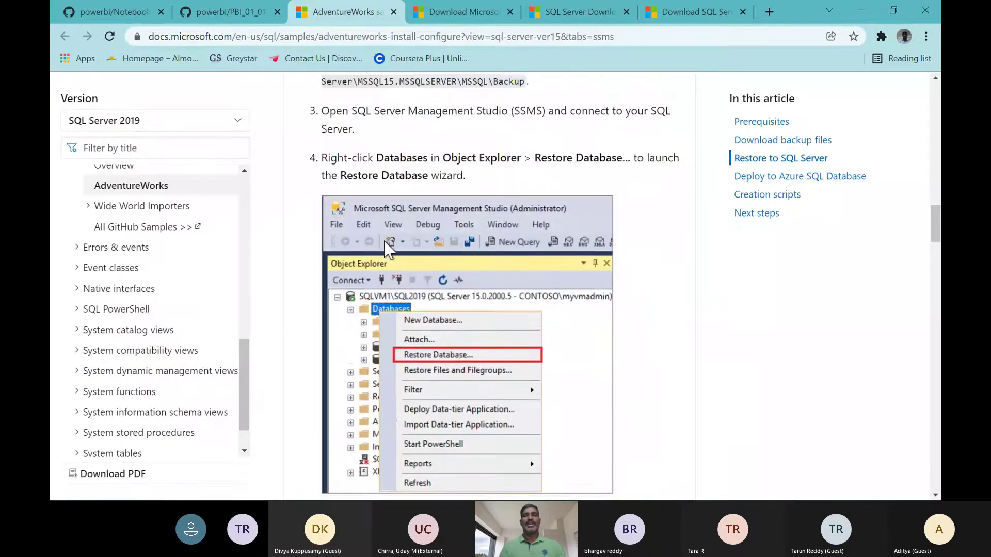
scroll(388, 249, "up", 7)
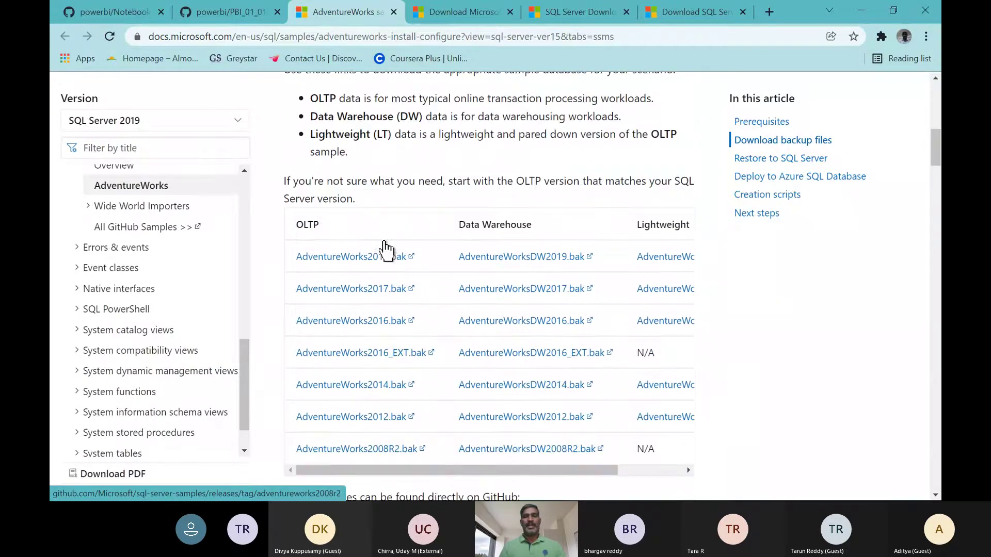
key("alt+Tab")
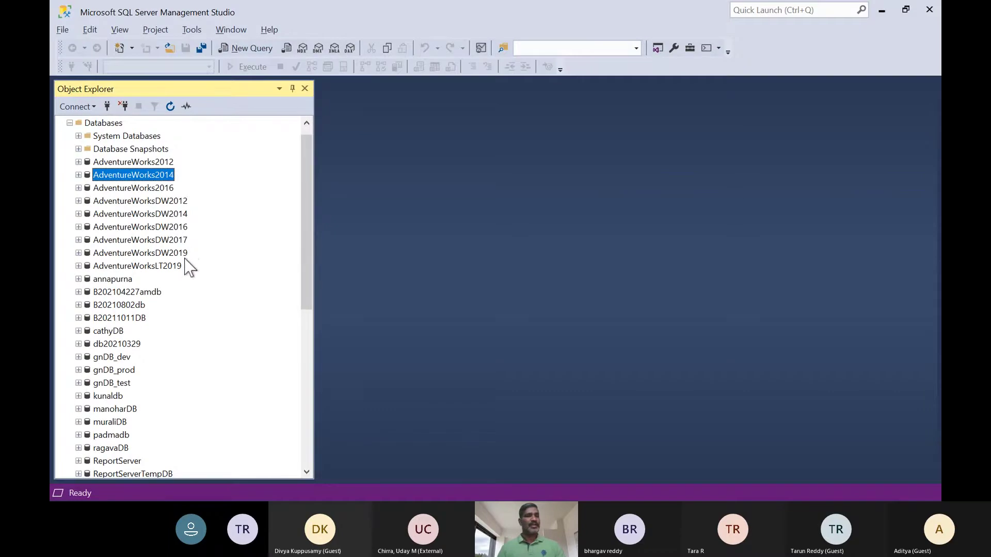
key("alt+Tab")
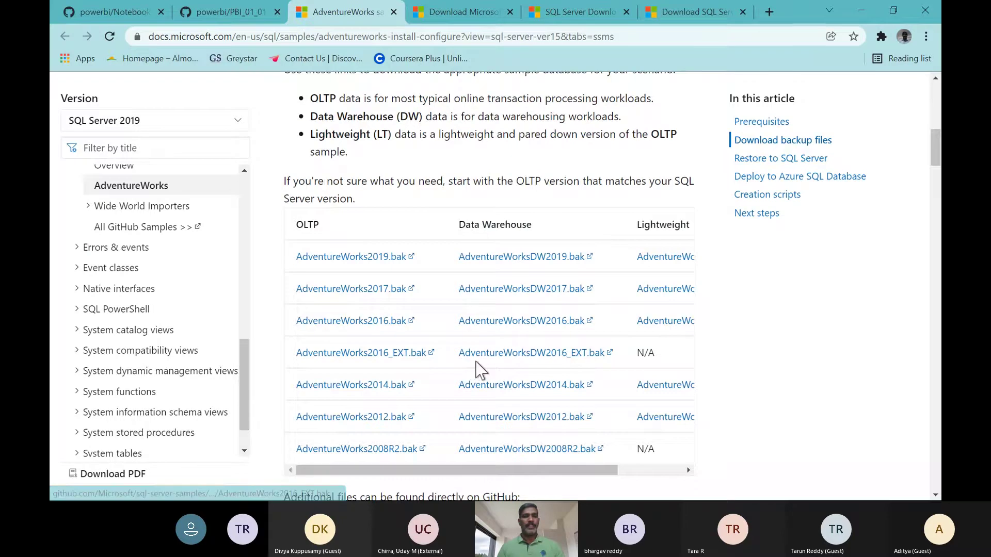
key("alt+Tab")
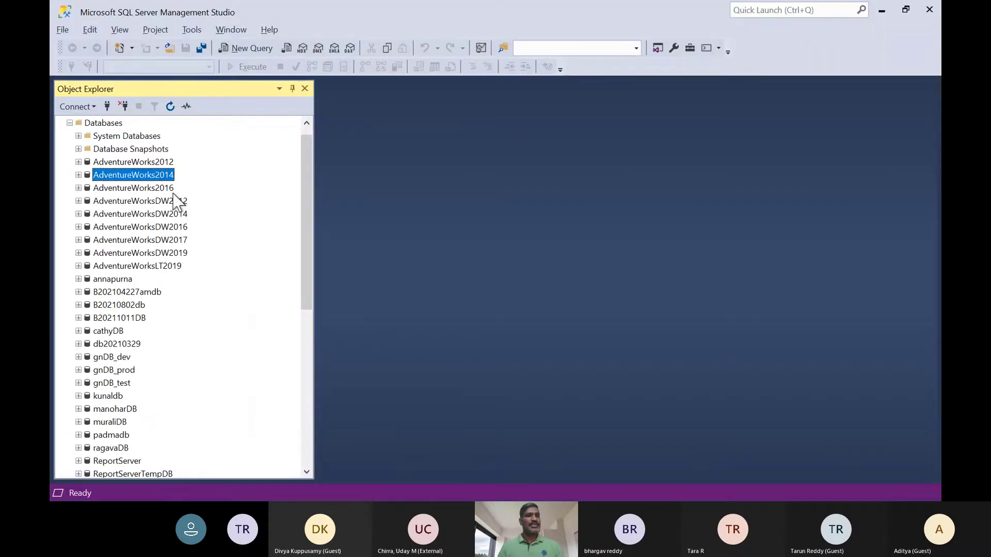
key("alt+Tab")
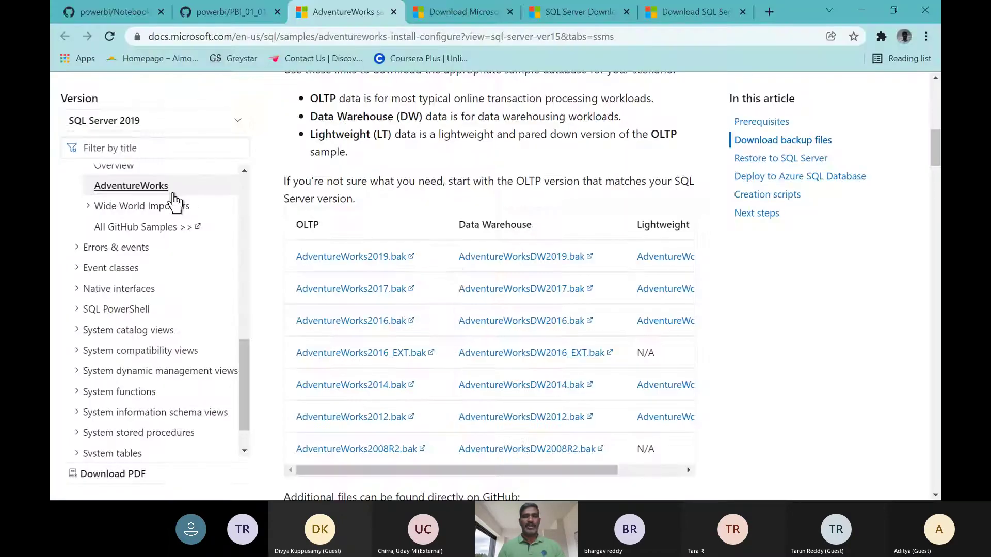
Step: Download AdventureWorks2019.bak from the article's OLTP backup files and show the downloading file in its folder
left_click(343, 258)
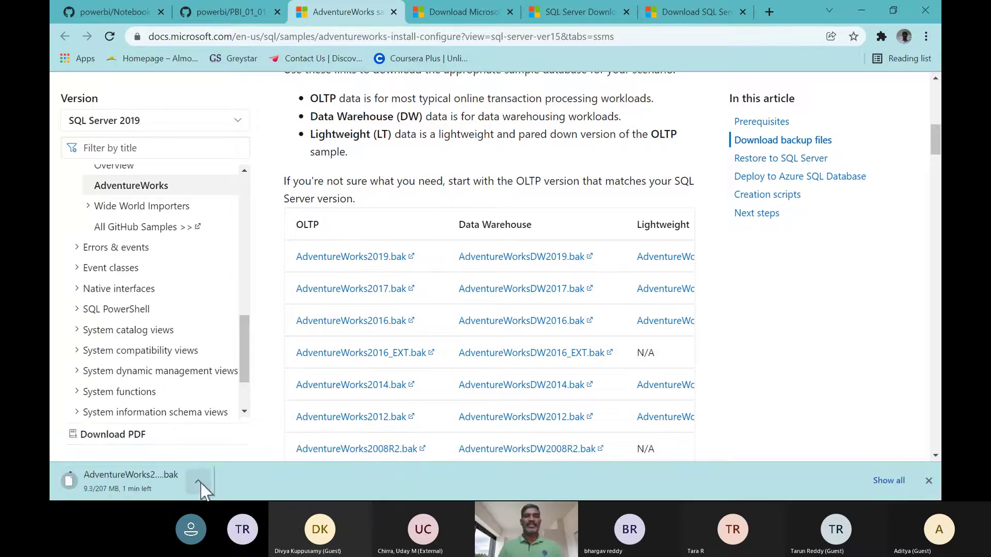
left_click(200, 483)
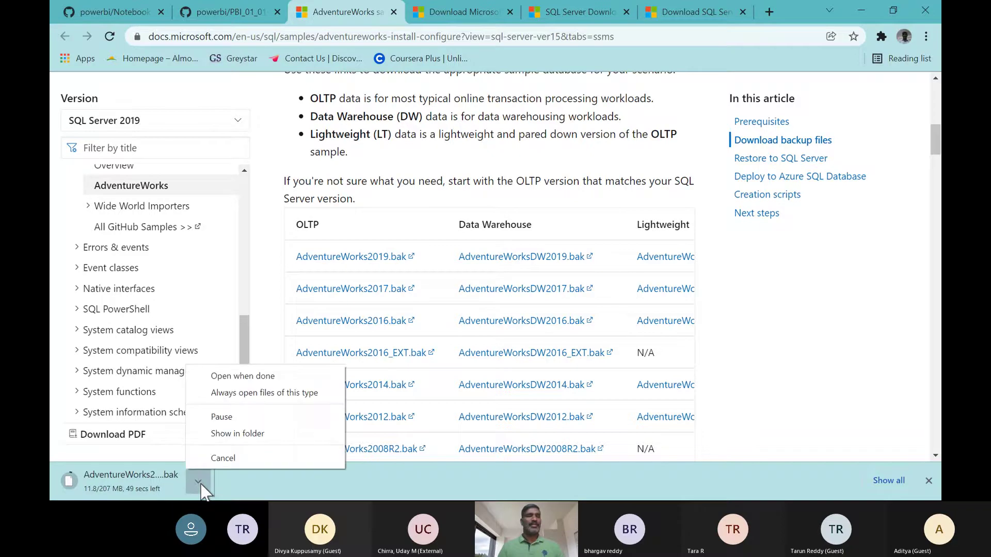
left_click(251, 438)
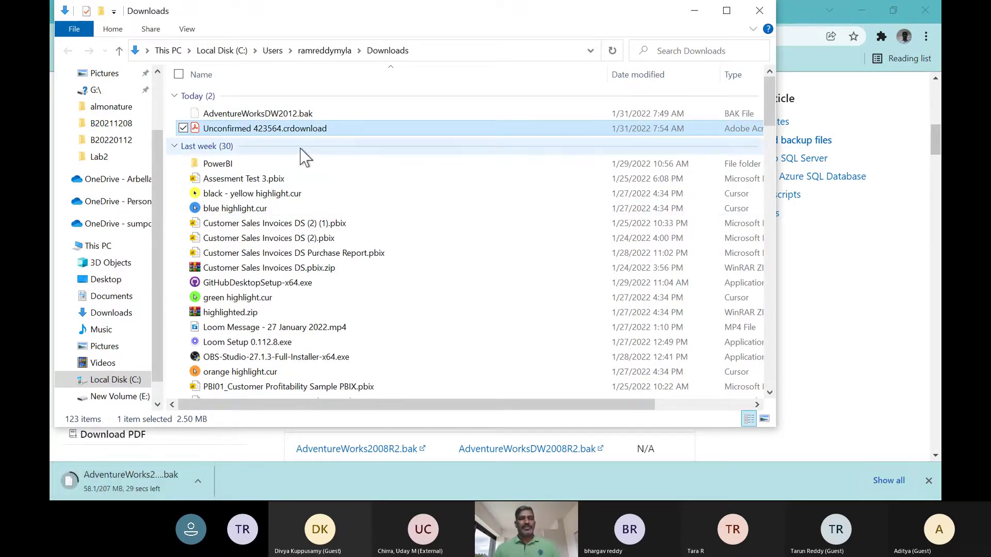
key("alt+Tab")
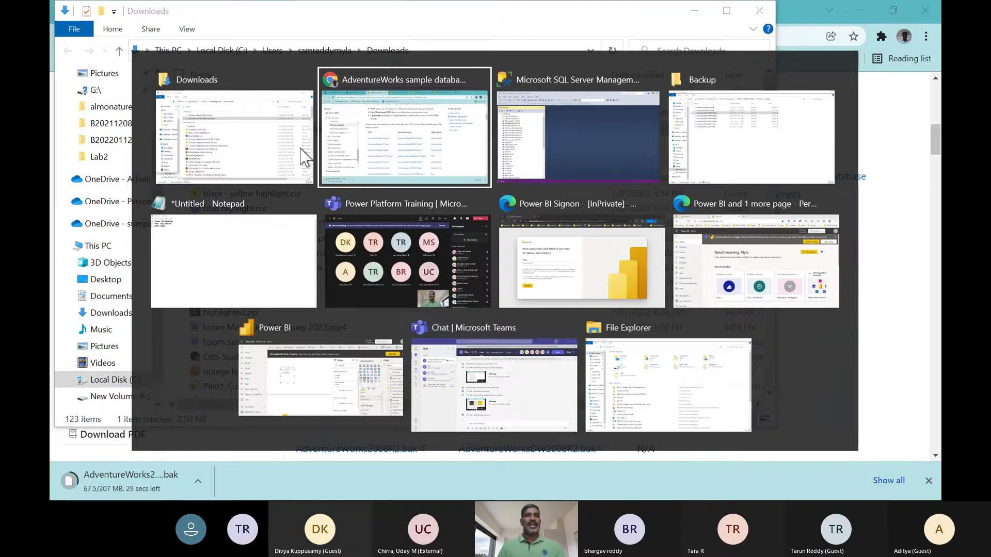
key("alt+Tab")
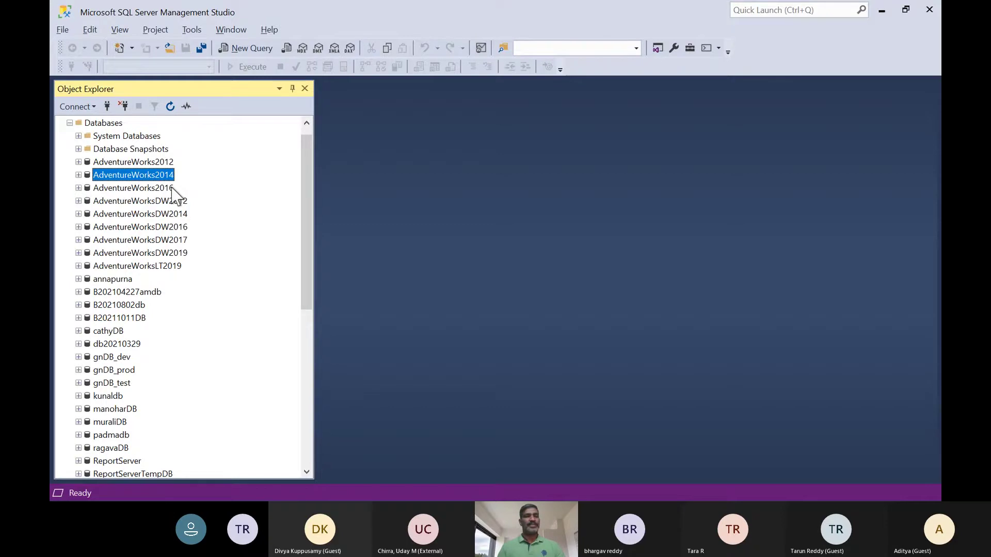
key("alt+Tab")
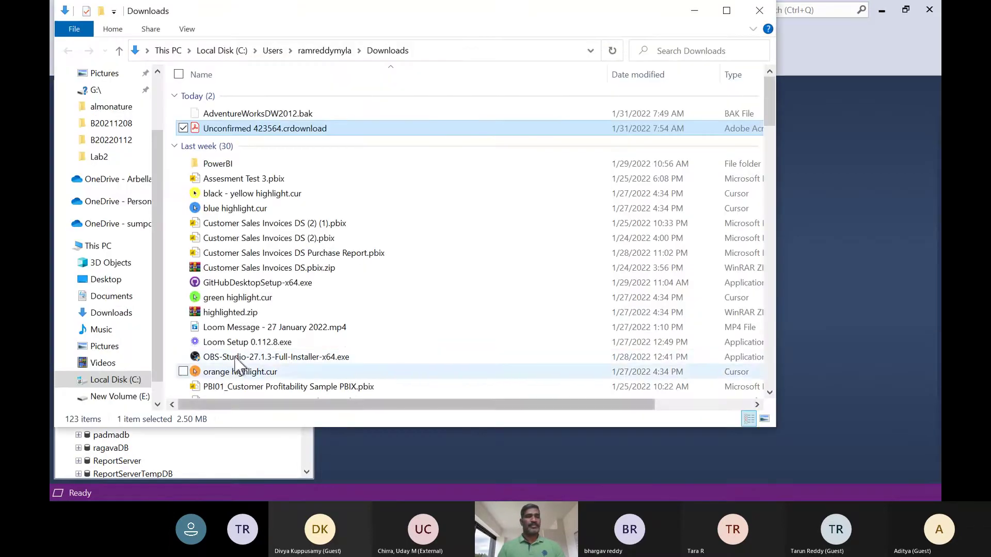
key("alt+Tab")
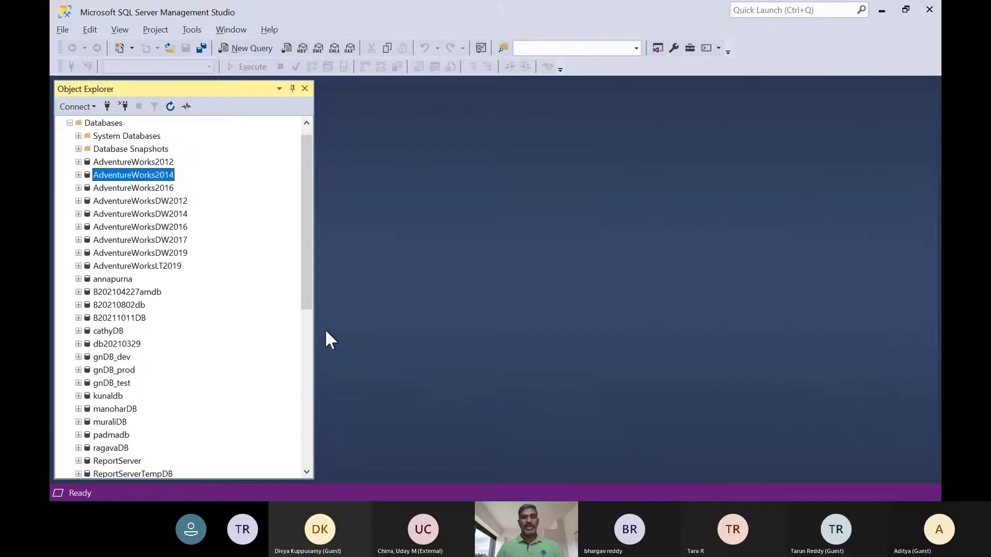
Step: Open the Downloads folder in a new File Explorer window and dismiss Chrome's download bar
key("super+e")
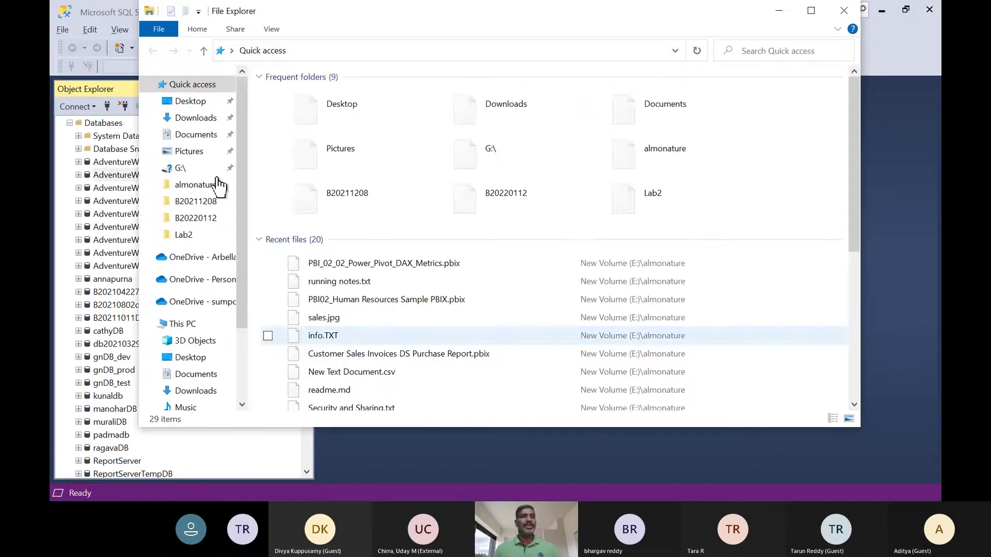
left_click(195, 118)
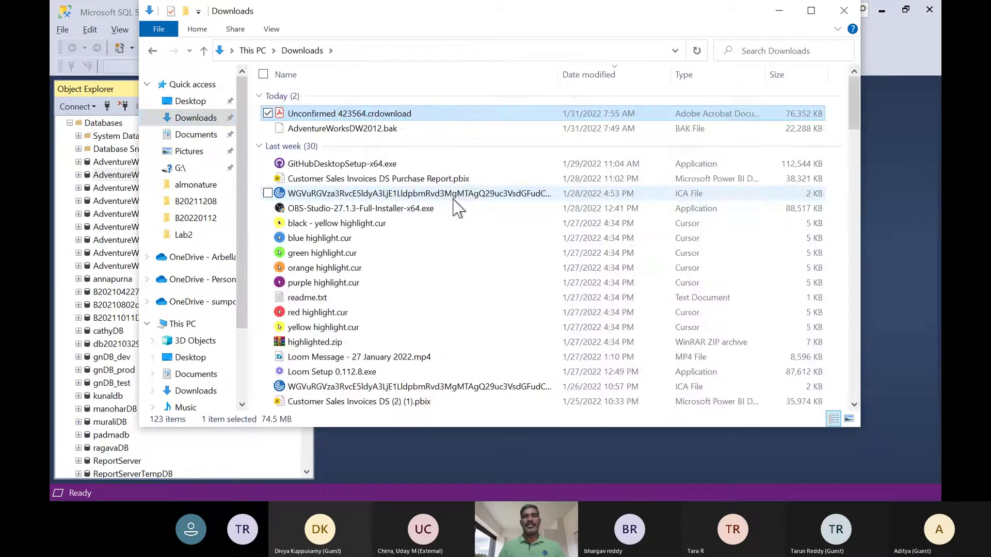
key("alt+Tab")
key("alt+Tab")
key("alt+Tab")
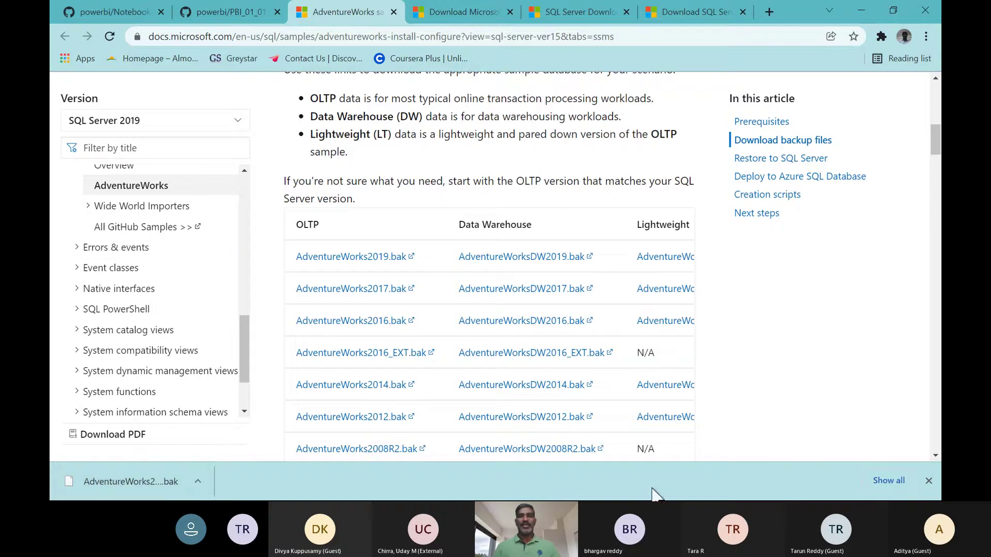
left_click(929, 481)
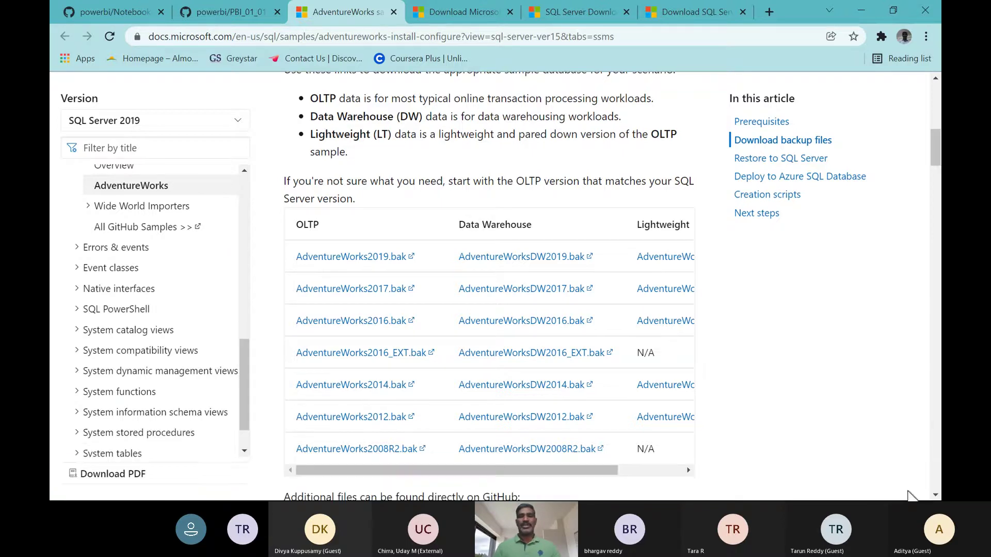
Step: Copy AdventureWorks2019.bak from the Downloads folder into the SQL Server MSSQL\Backup folder
key("alt+Tab")
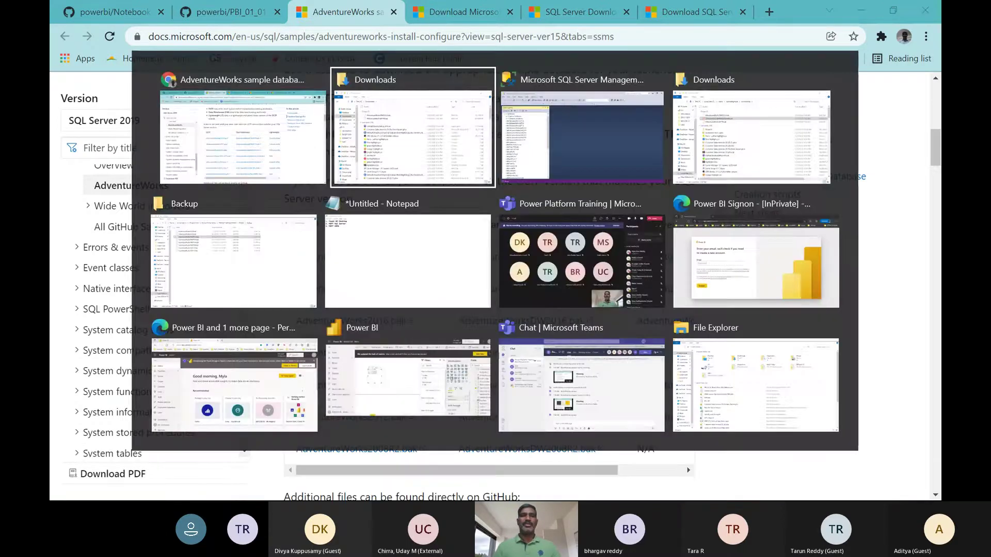
left_click(370, 135)
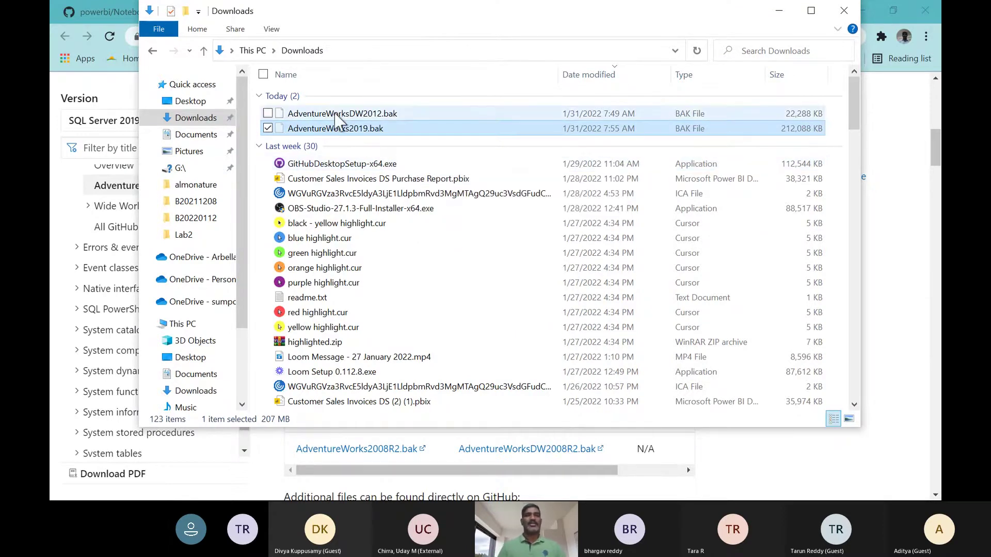
key("alt+Tab")
key("alt+Tab")
key("alt+Tab")
key("alt+Tab")
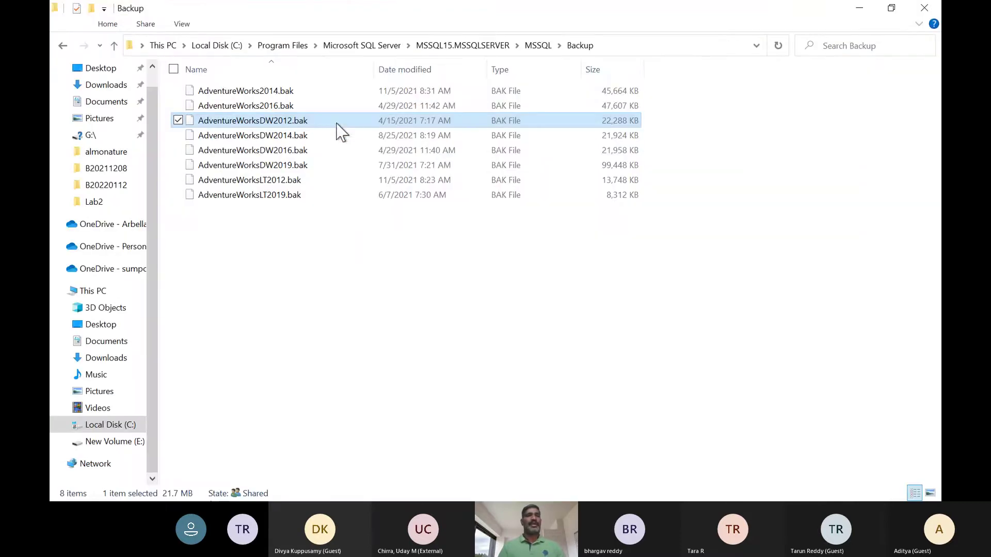
left_click(292, 303)
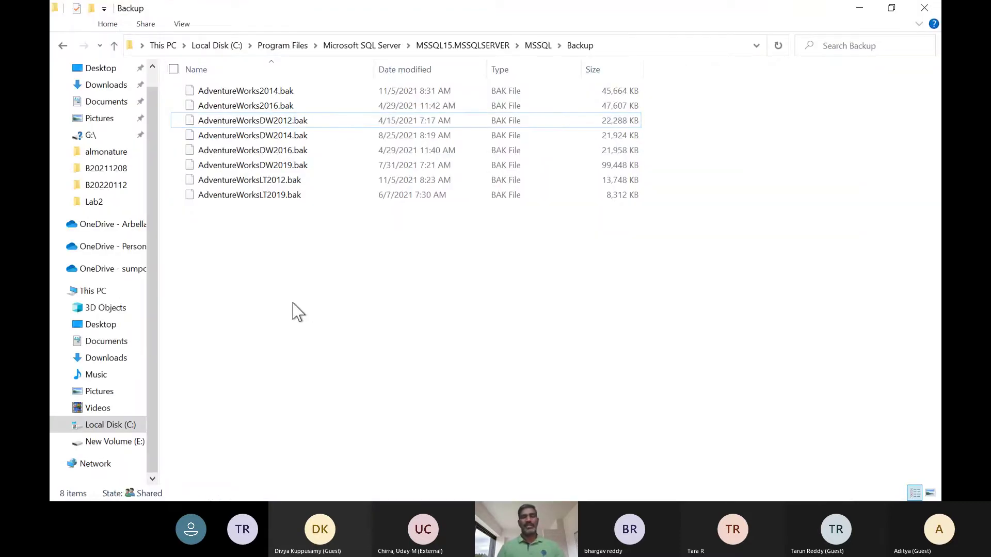
key("ctrl+v")
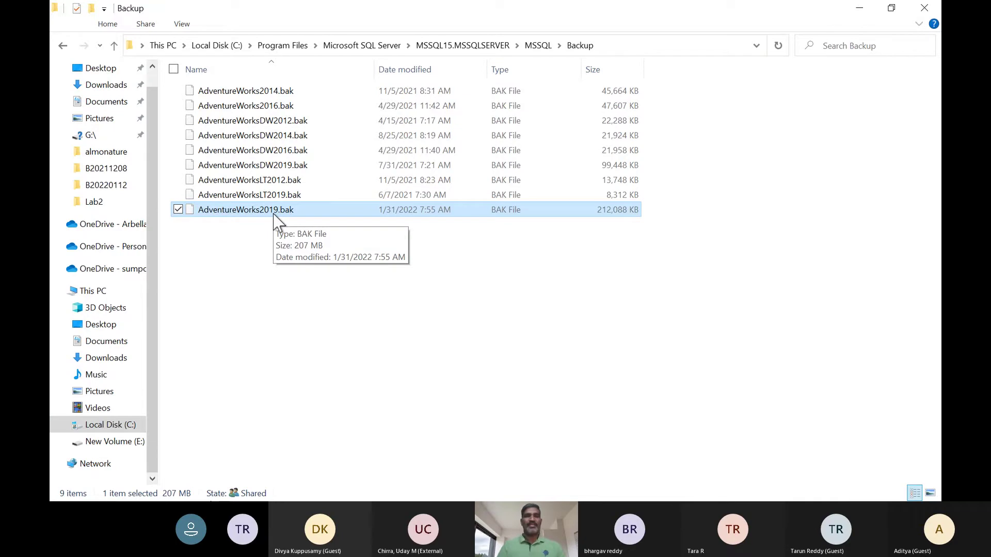
Step: Switch to SQL Server Management Studio, open Restore Database for the Databases node, and set the source to Device
key("alt+Tab")
key("alt+Tab")
key("alt+Tab")
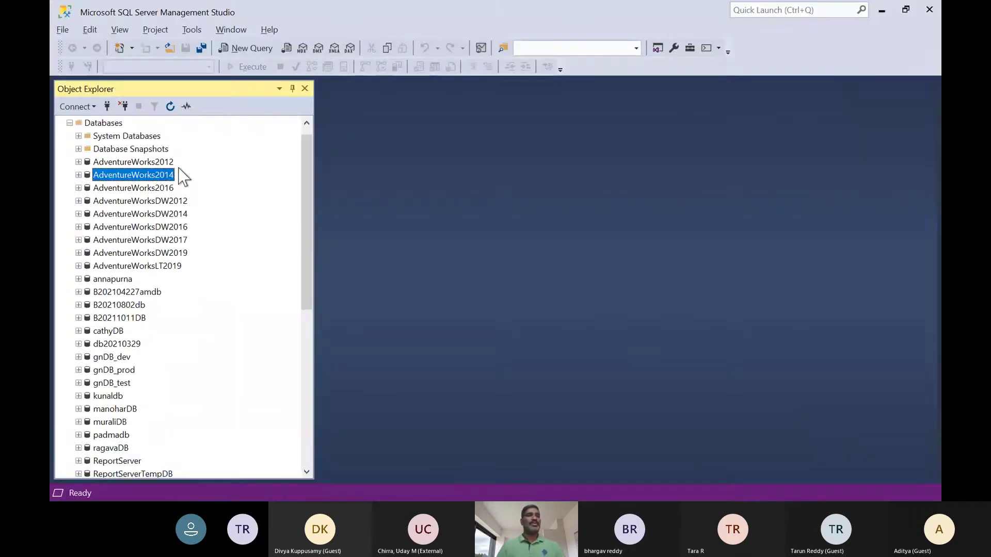
right_click(116, 130)
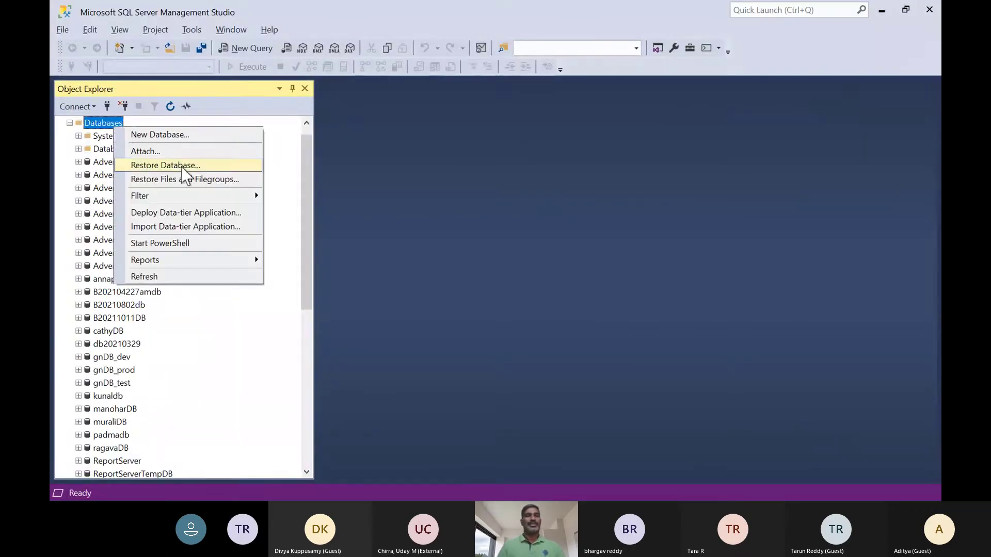
left_click(166, 165)
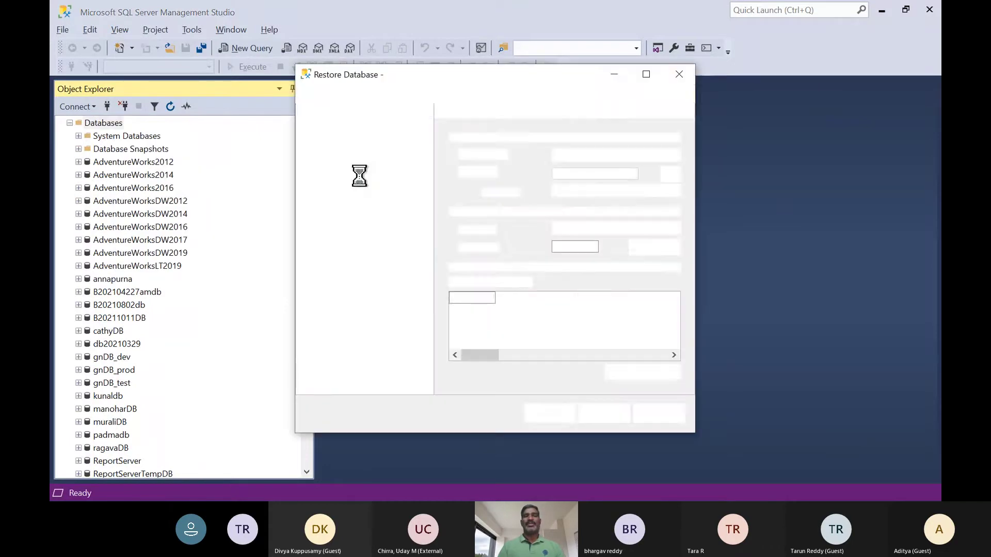
left_click(463, 172)
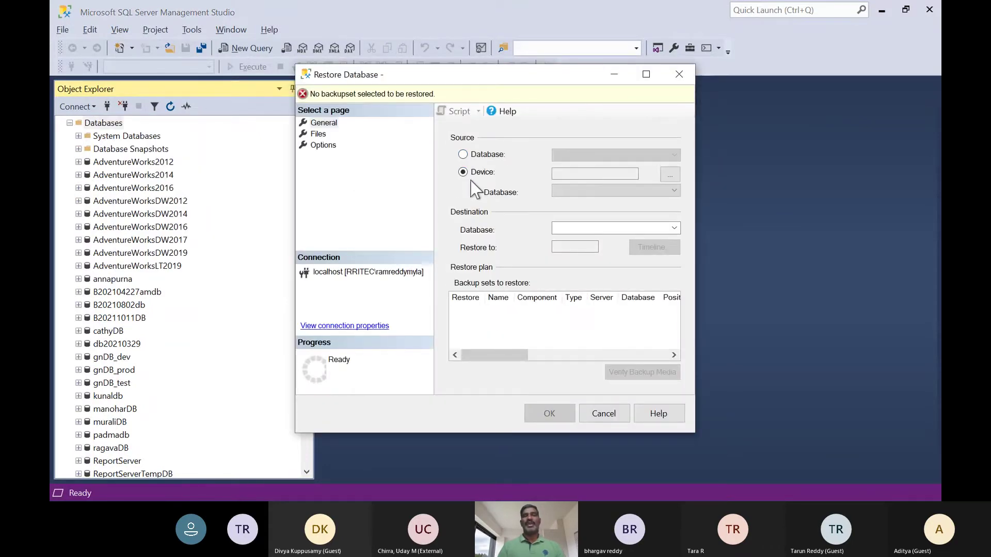
Step: Add AdventureWorks2019.bak from the MSSQL\Backup folder as the backup media for the restore source
left_click(669, 175)
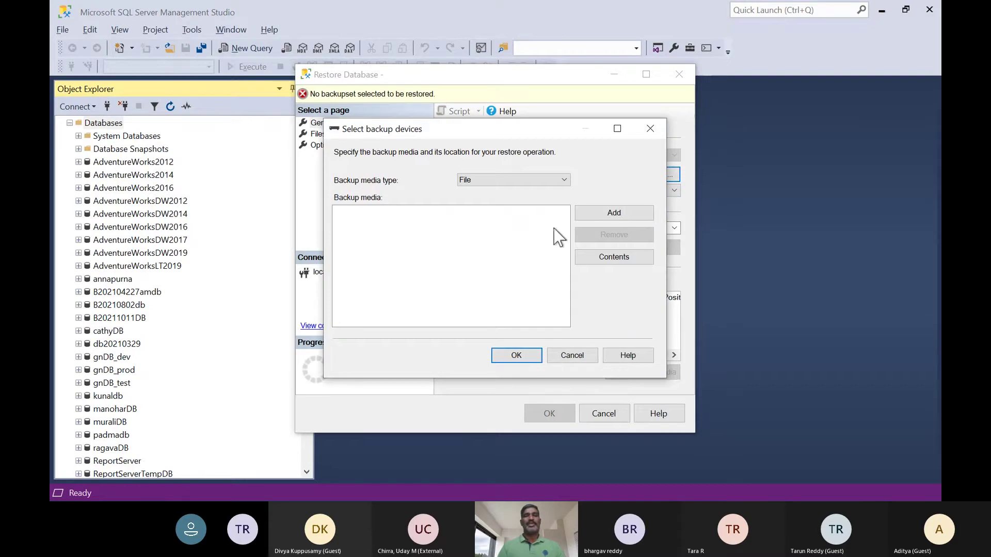
left_click(614, 213)
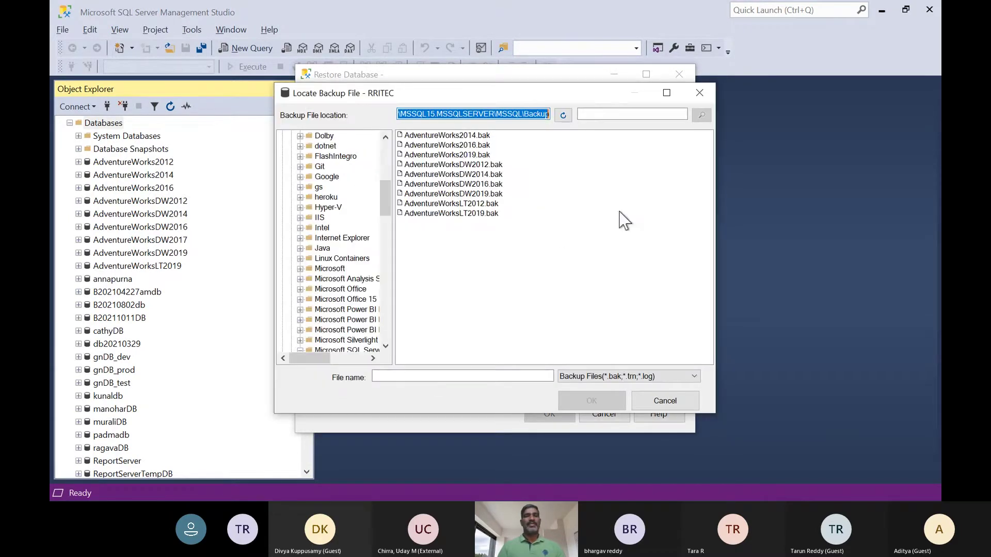
left_click(467, 155)
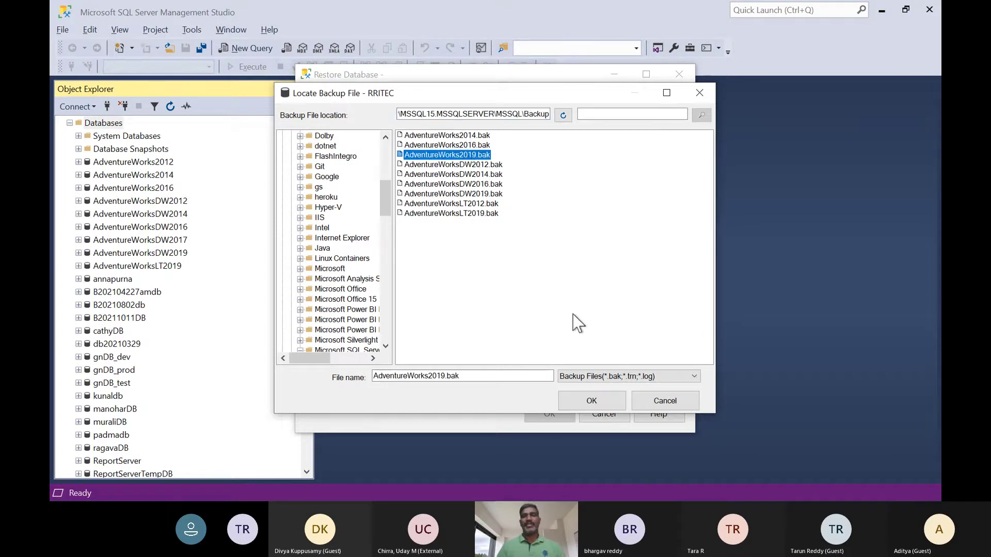
left_click(576, 406)
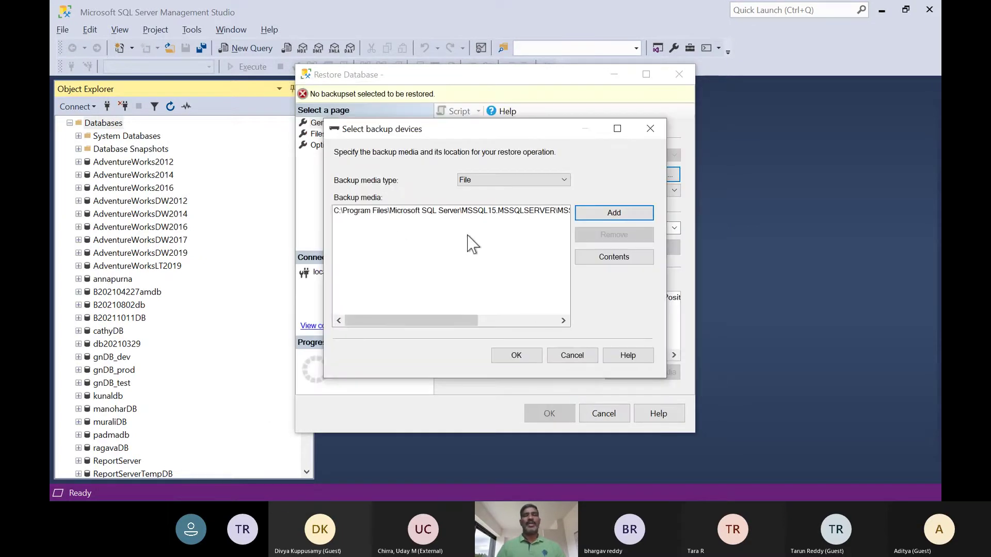
left_click(517, 356)
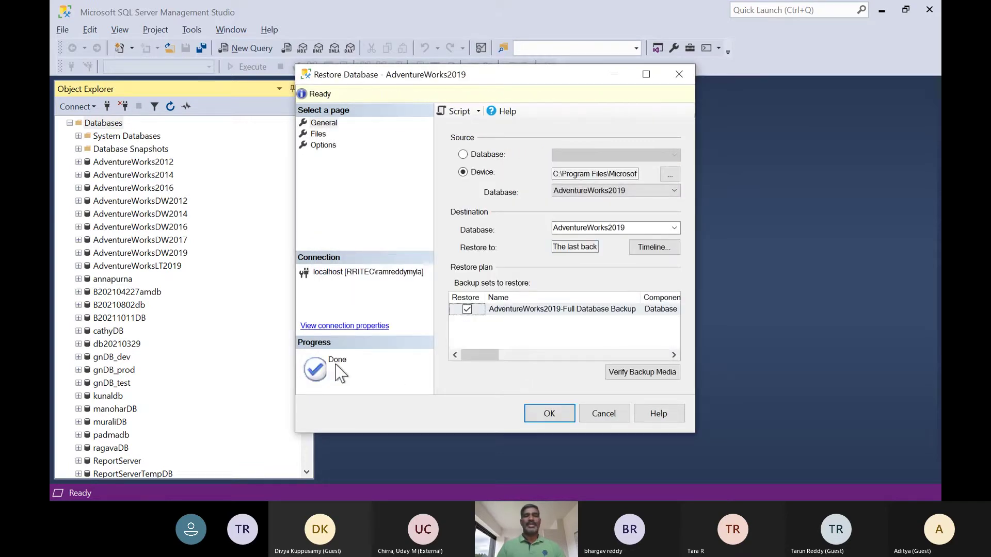
Step: Run the AdventureWorks2019 restore and locate that database in Object Explorer
left_click(548, 415)
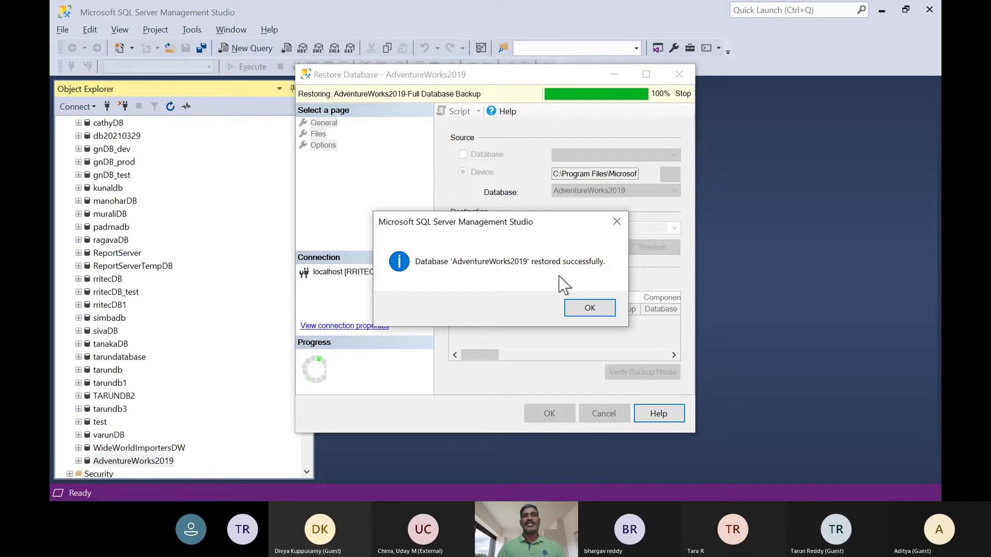
left_click(590, 308)
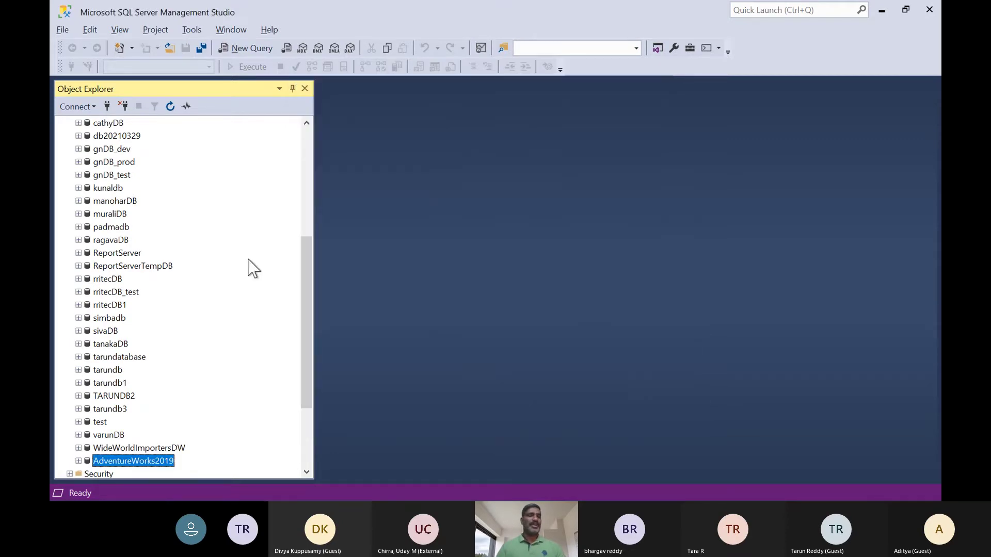
scroll(253, 268, "down", 3)
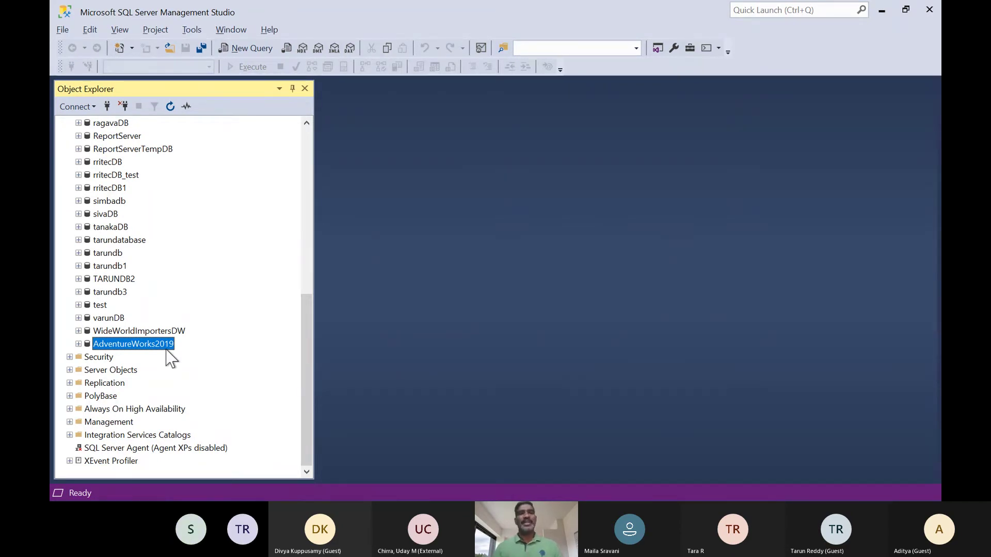
Step: Switch to Chrome and show the Restore sample data section of the GitHub introduction and installation notes
key("alt+Tab")
key("alt+Tab")
key("alt+Tab")
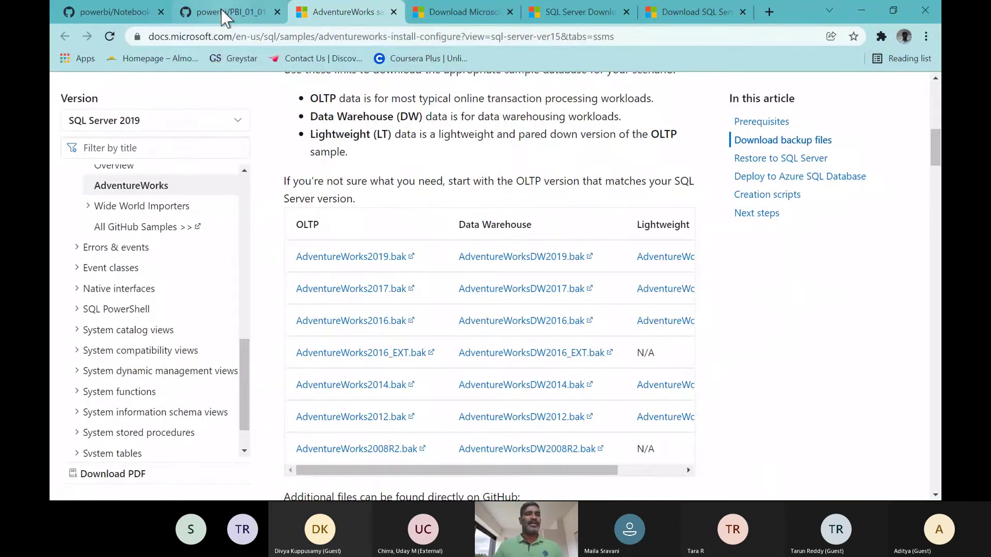
left_click(222, 11)
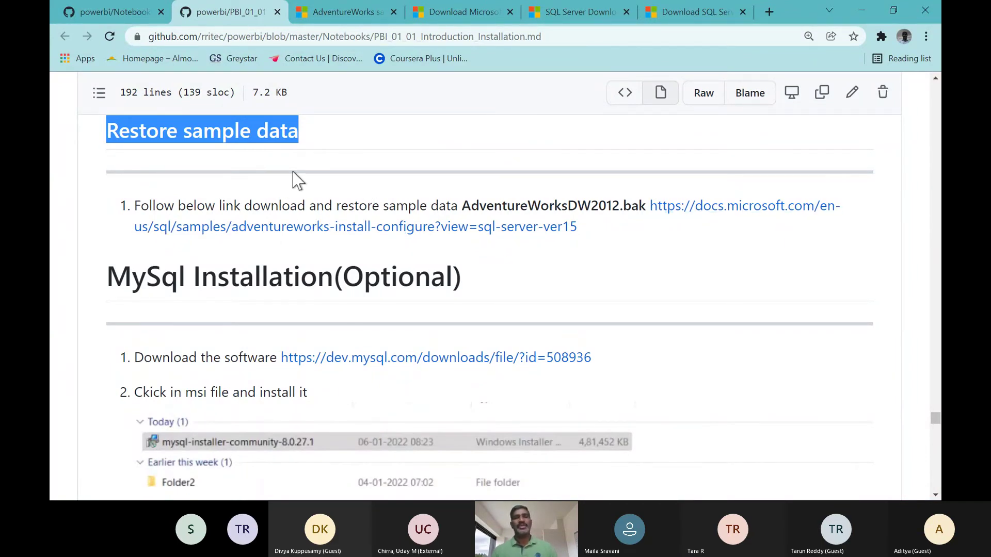
Step: Switch to the Microsoft Teams meeting and request to stop its recording
key("alt+Tab")
key("alt+Tab")
key("alt+Tab")
key("alt+Tab")
key("alt+Tab")
key("alt+Tab")
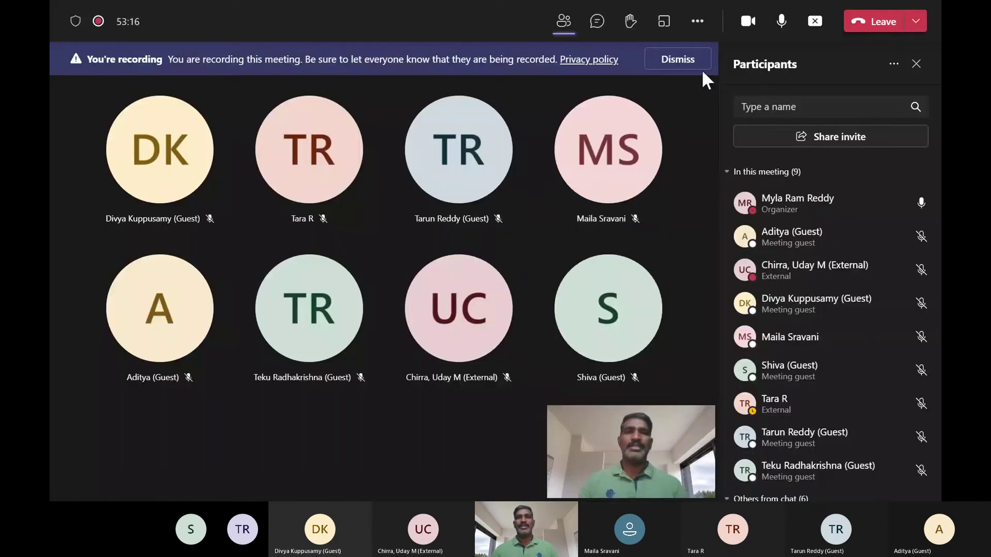
left_click(698, 22)
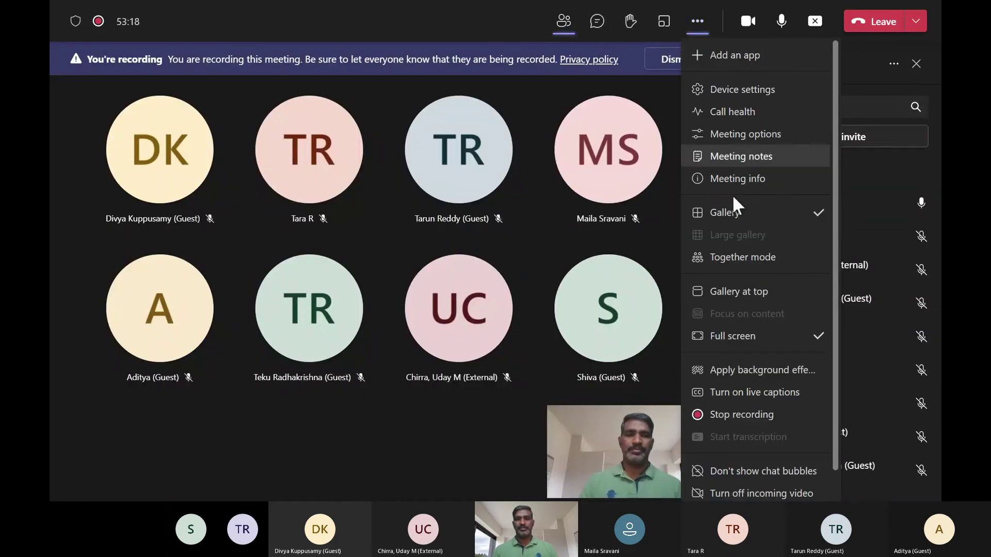
left_click(732, 415)
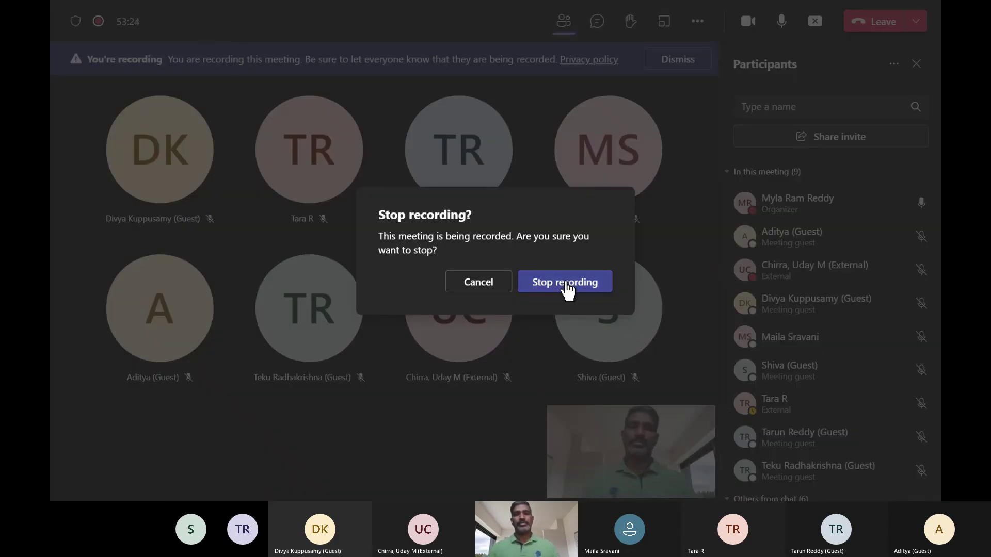